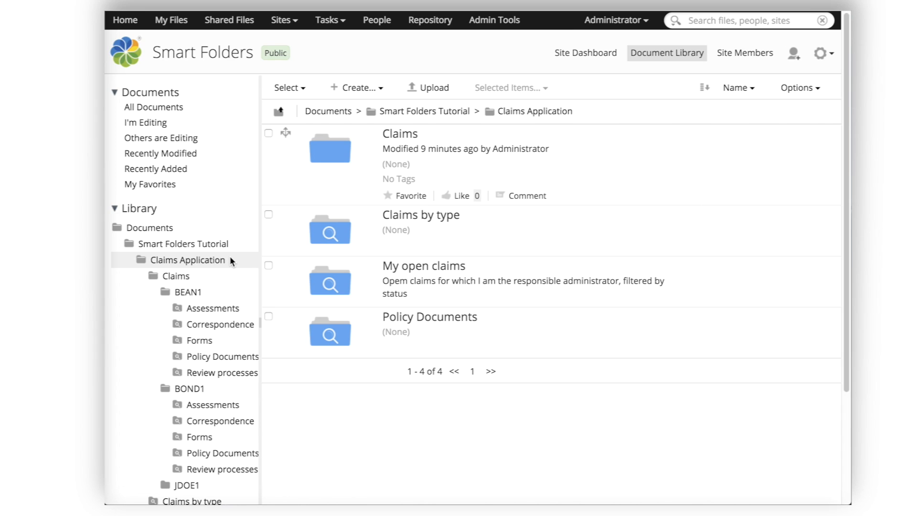
# Step: Open the BOND1 claim folder under Claims and scroll through its smart folders and bond images
pyautogui.click(175, 281)
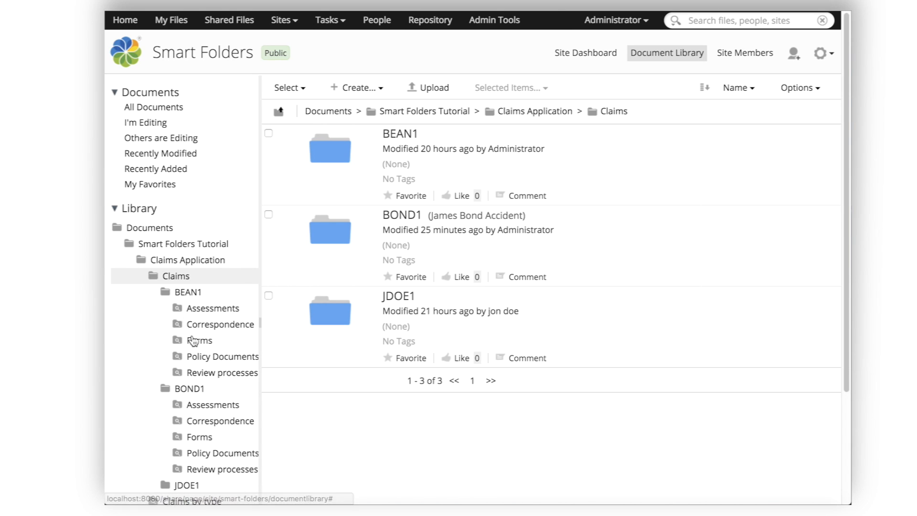
pyautogui.click(190, 391)
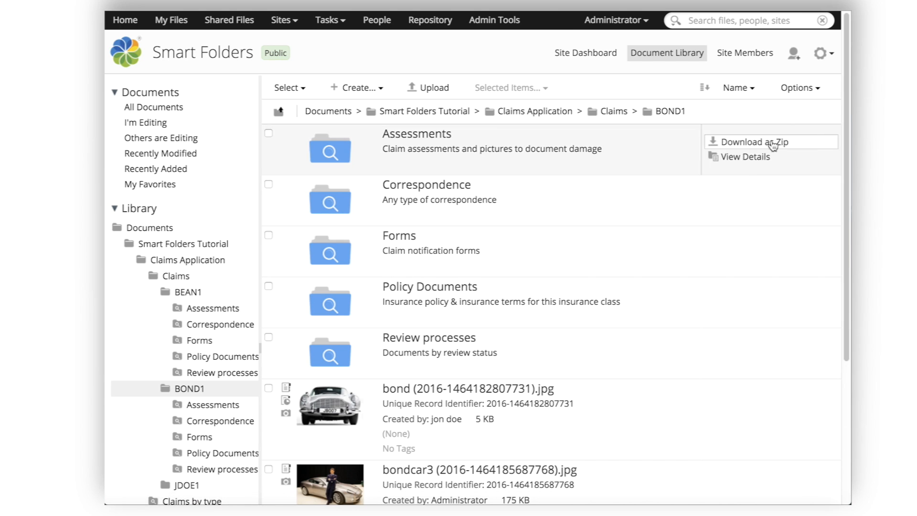
pyautogui.moveTo(846, 105); pyautogui.dragTo(846, 242)
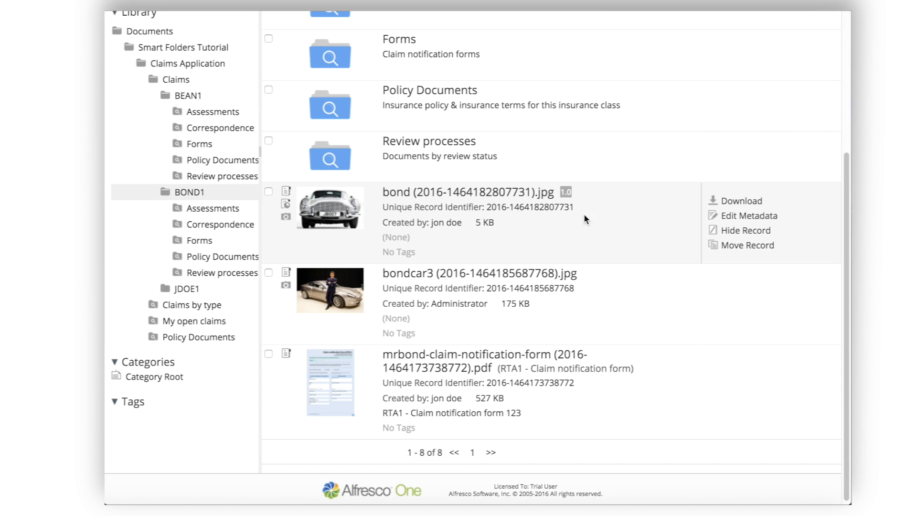
pyautogui.moveTo(845, 188); pyautogui.dragTo(849, 85)
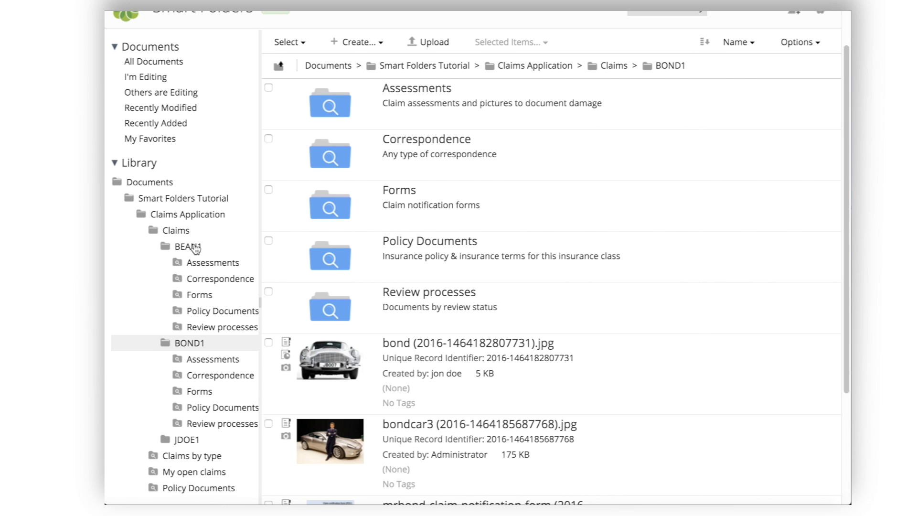
# Step: Return to the Claims folder in the library tree
pyautogui.click(176, 231)
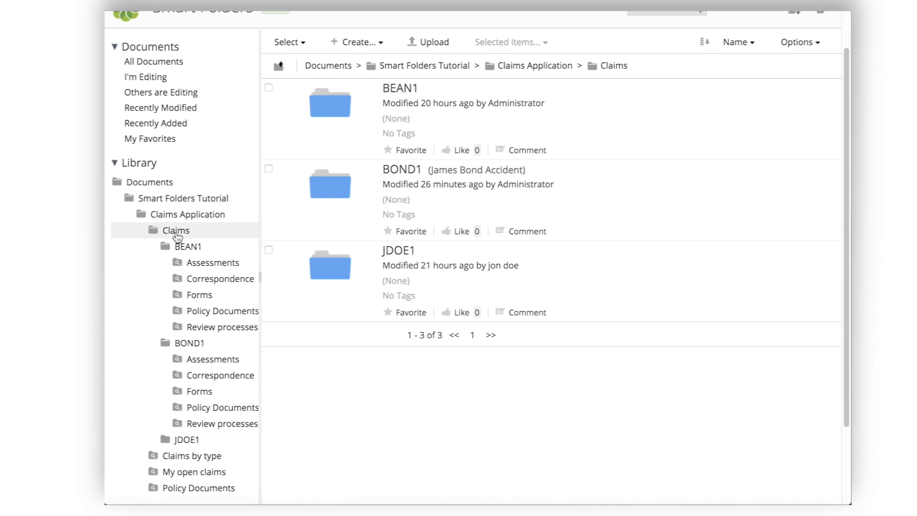
pyautogui.rightClick(176, 231)
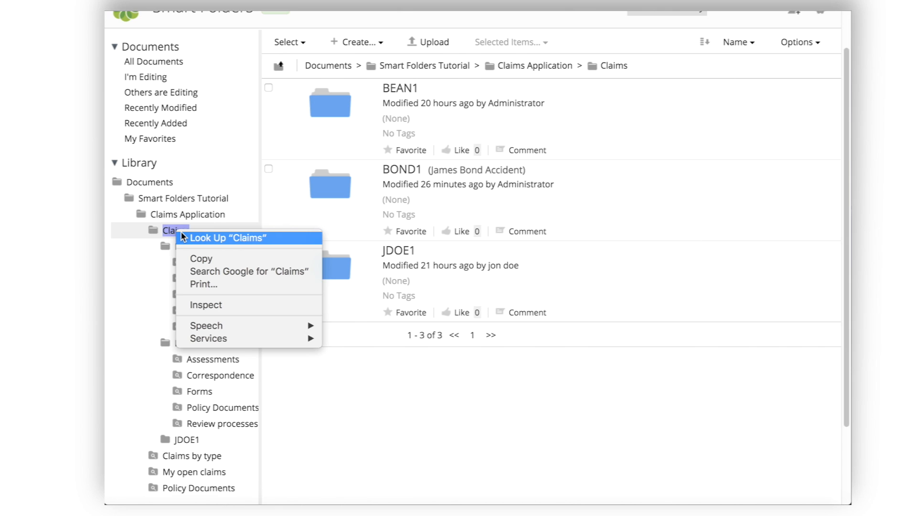
pyautogui.click(170, 231)
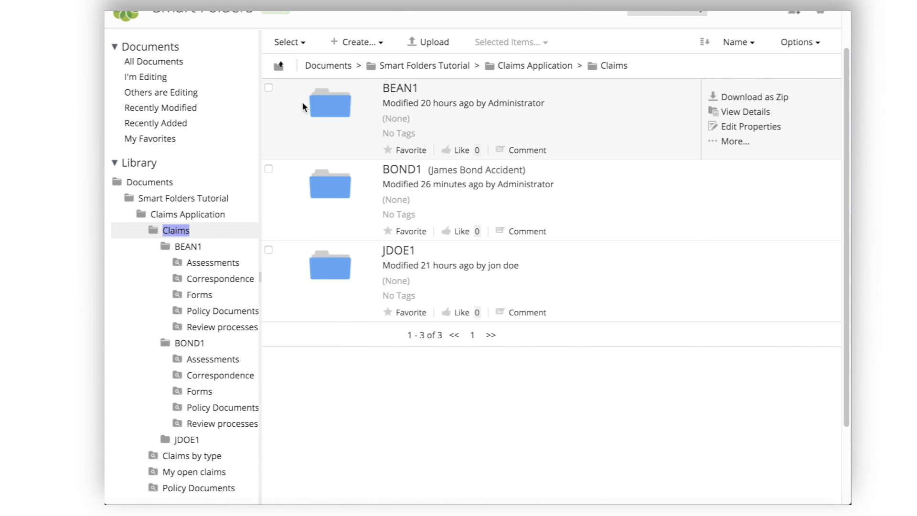
pyautogui.moveTo(846, 76); pyautogui.dragTo(847, 62)
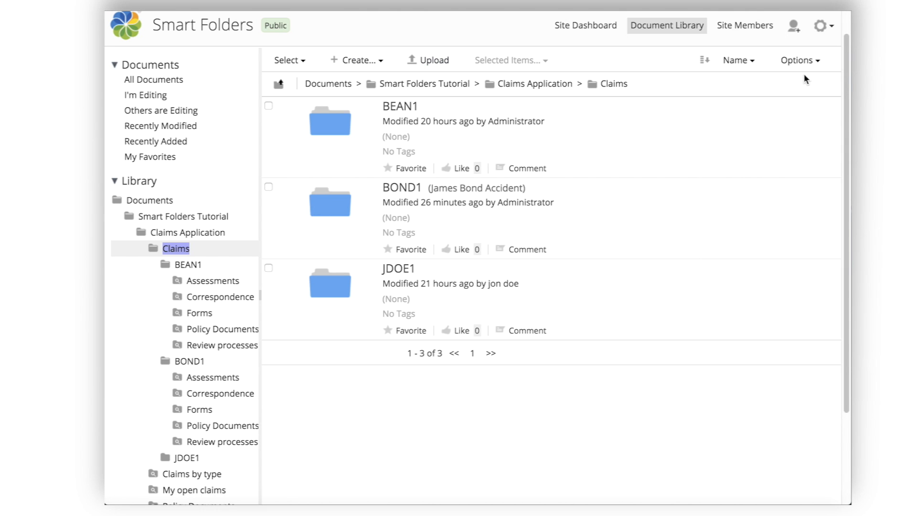
pyautogui.moveTo(844, 76); pyautogui.dragTo(849, 53)
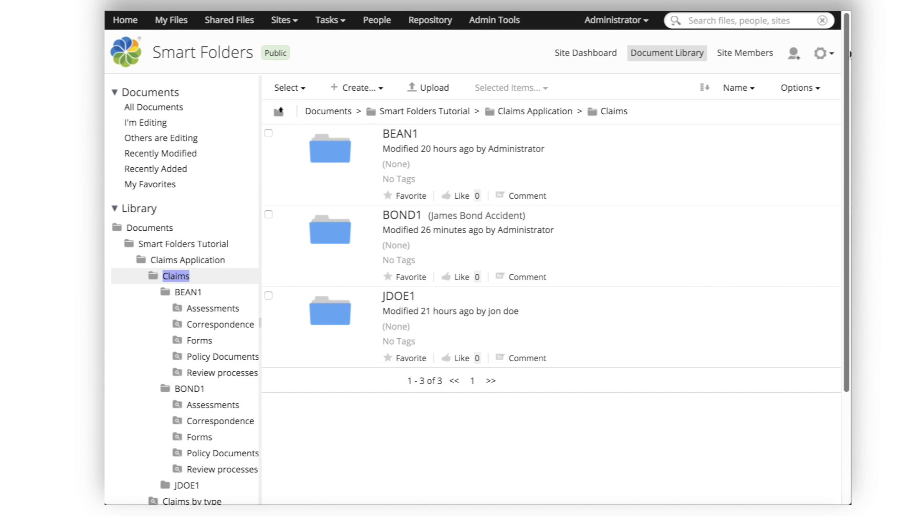
# Step: Create folder GOLD1 titled Gold, with the claimant's name as its description
pyautogui.click(358, 88)
pyautogui.click(378, 109)
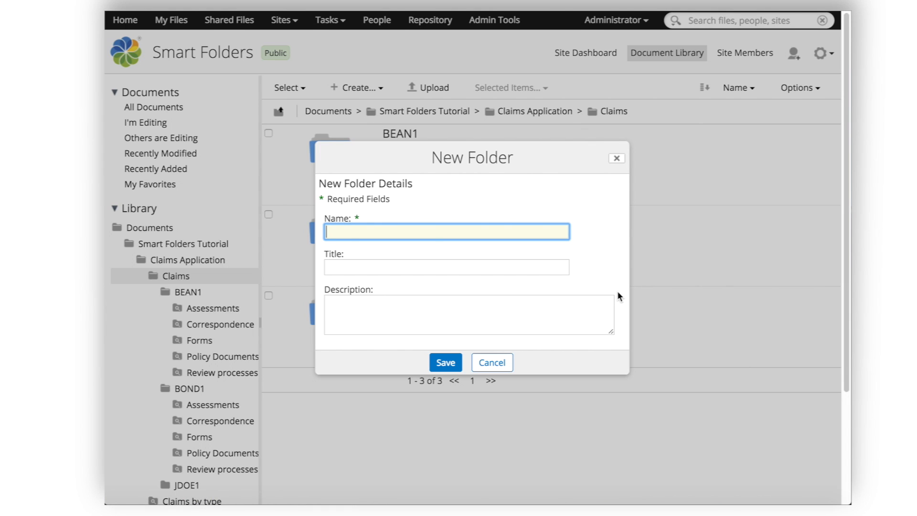
pyautogui.write('GOLD1')
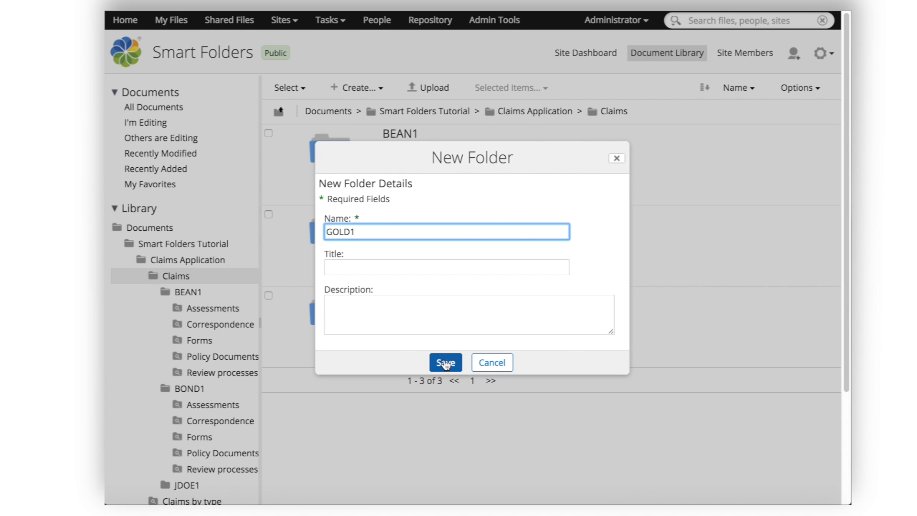
pyautogui.click(376, 268)
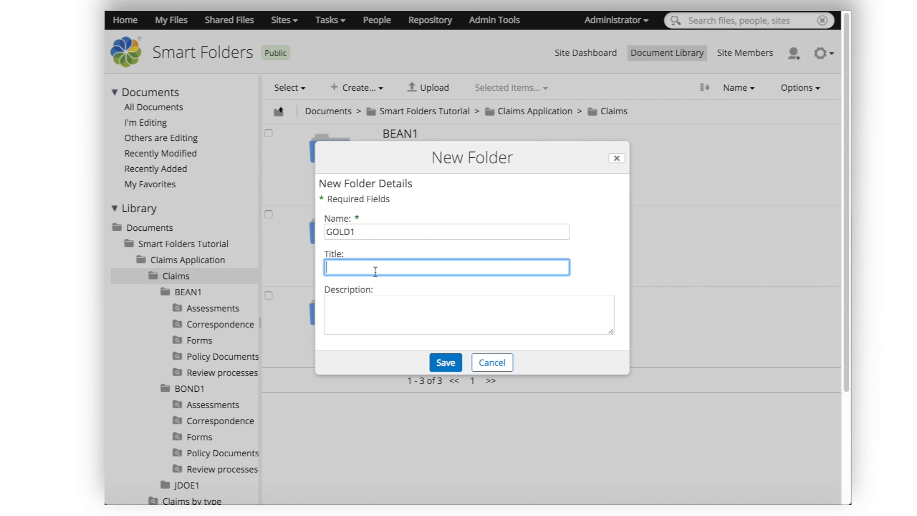
pyautogui.write('Gold')
pyautogui.click(351, 320)
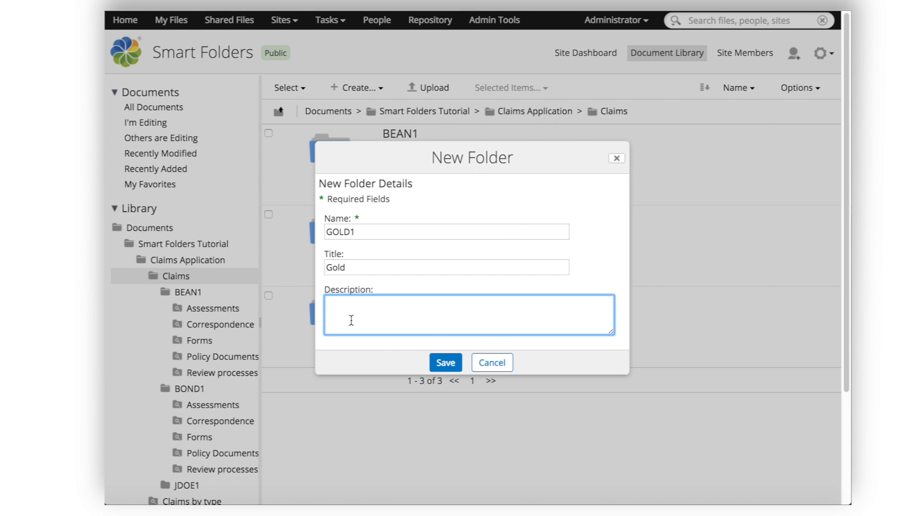
pyautogui.write('mr Goldfinger')
pyautogui.click(439, 364)
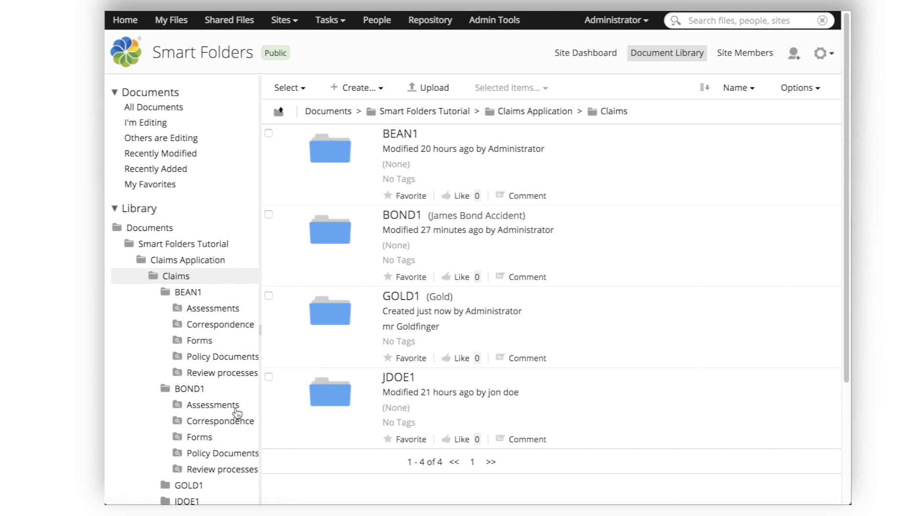
# Step: Look inside GOLD1's Assessments smart folder, then open the GOLD1 details page
pyautogui.click(190, 487)
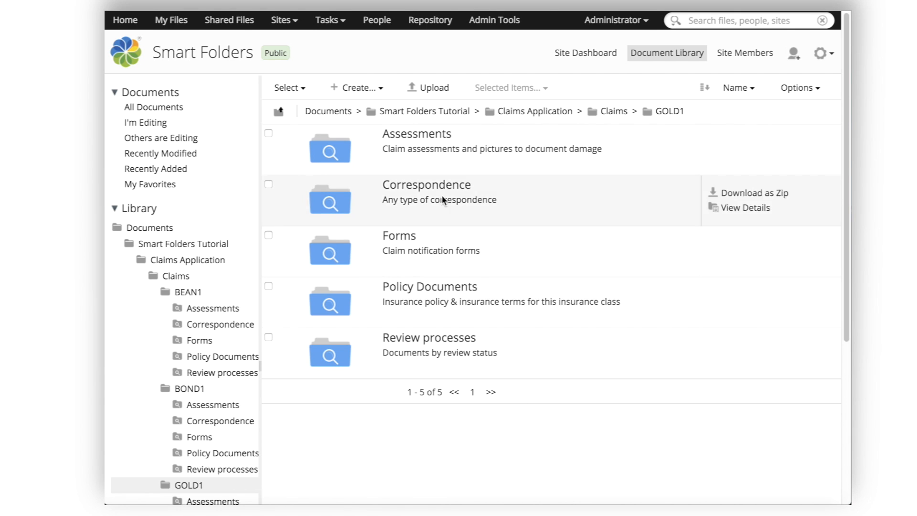
pyautogui.click(417, 134)
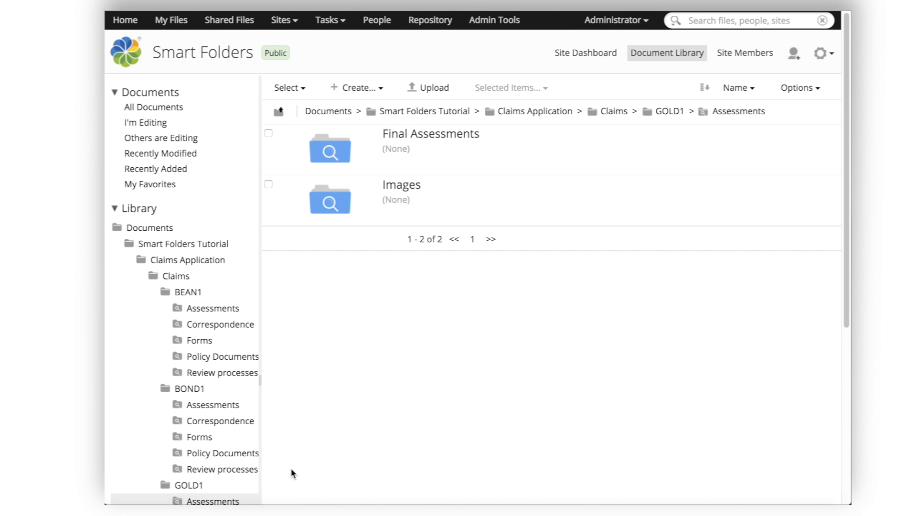
pyautogui.click(191, 489)
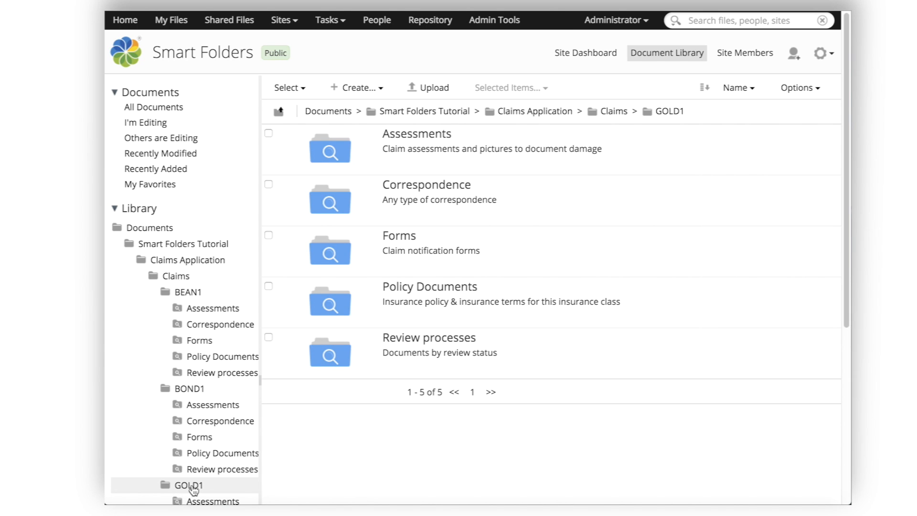
pyautogui.click(662, 114)
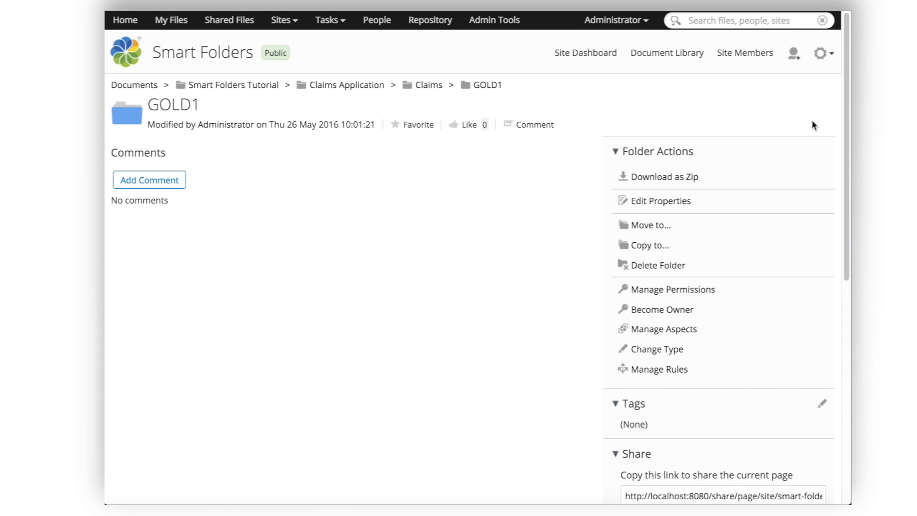
# Step: Bring up the Edit Properties form from further down GOLD1's details page
pyautogui.scroll(-8, 848, 204)
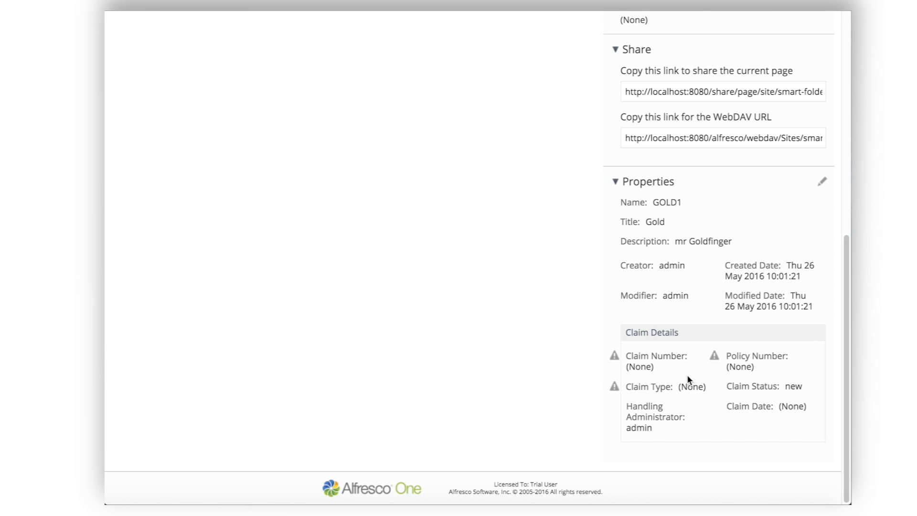
pyautogui.click(823, 187)
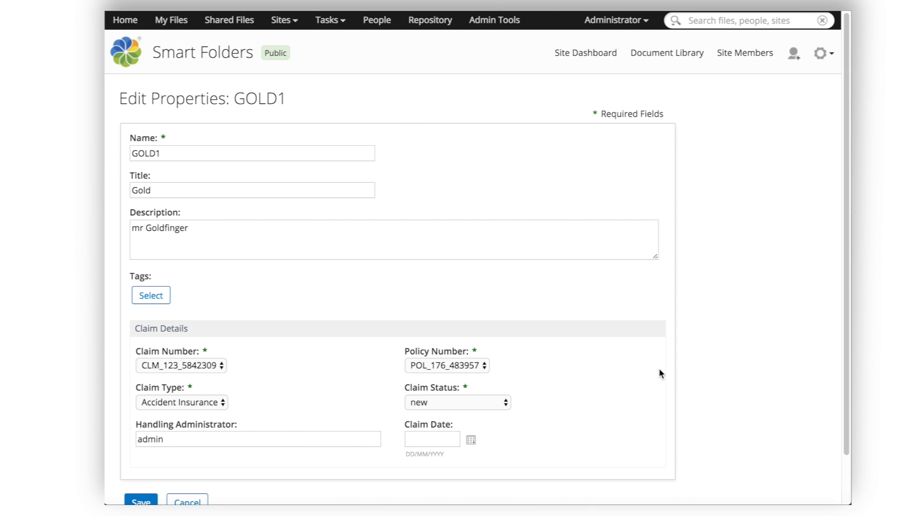
# Step: Choose different claim and policy numbers for GOLD1, set claim date 26/05/2016, and save
pyautogui.click(214, 366)
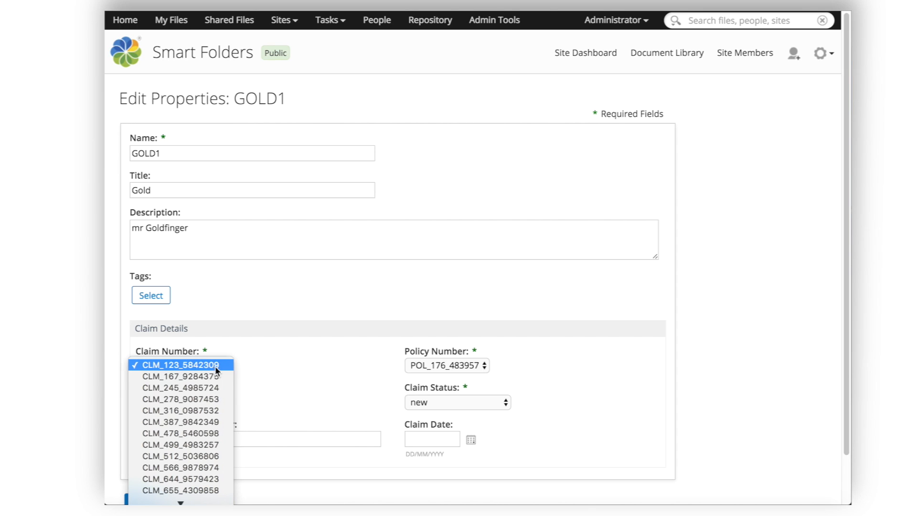
pyautogui.click(177, 466)
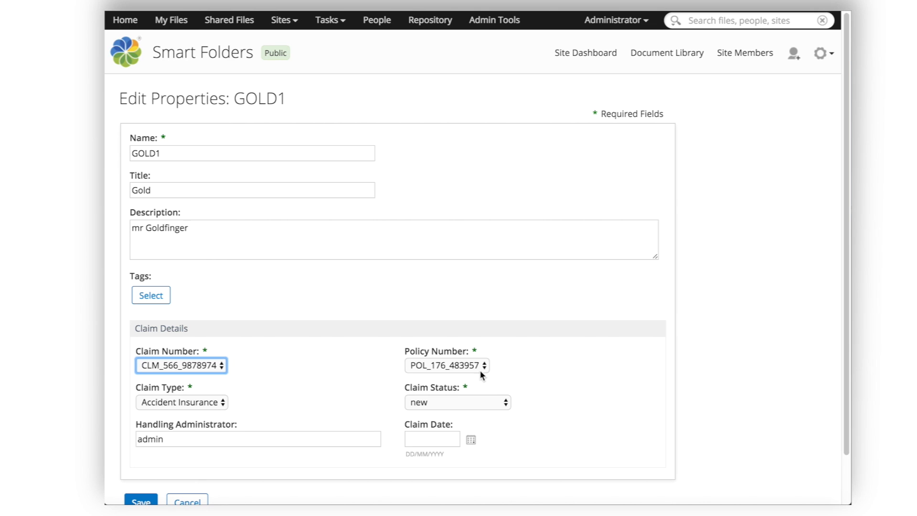
pyautogui.click(482, 367)
pyautogui.click(448, 400)
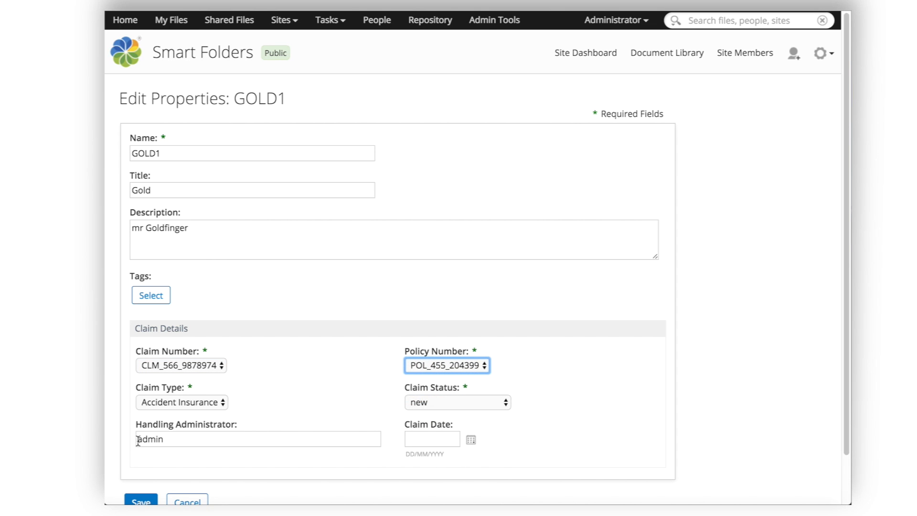
pyautogui.click(442, 440)
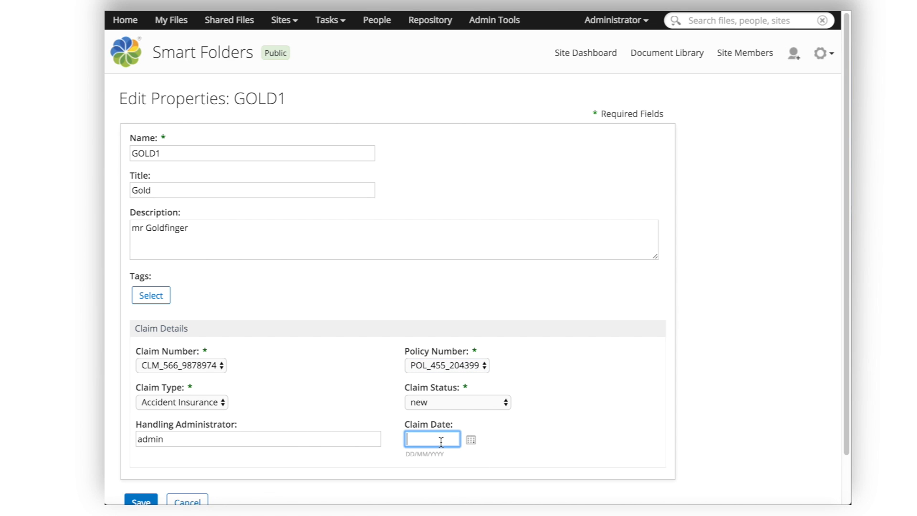
pyautogui.write('26')
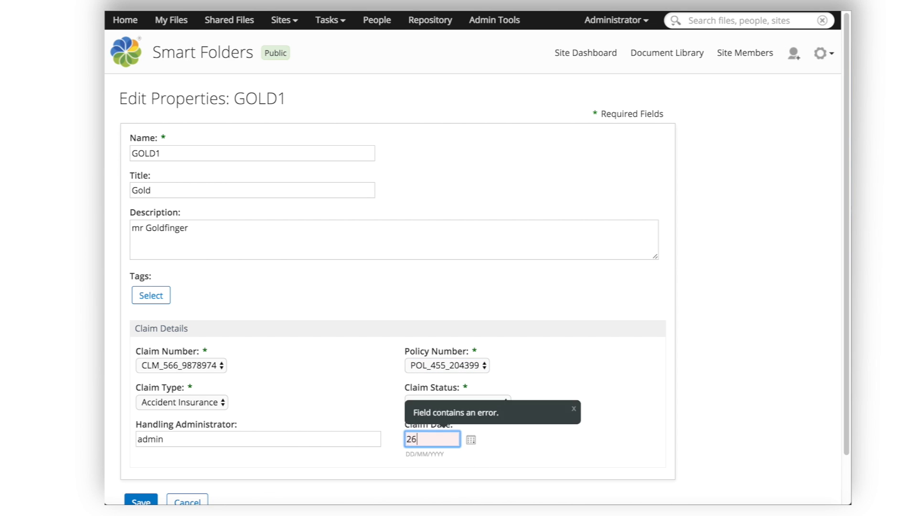
pyautogui.write('/05')
pyautogui.write('/2016')
pyautogui.press('Return')
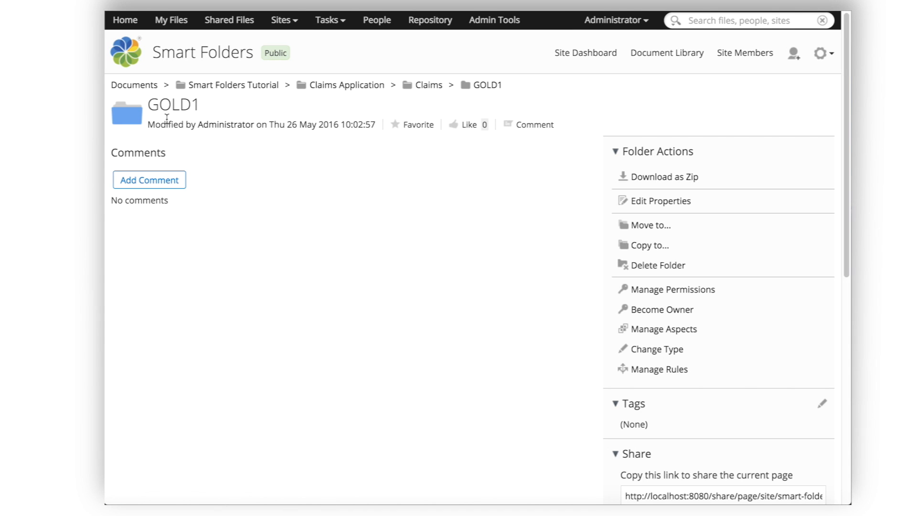
# Step: Upload goldcar.jpeg into GOLD1 by dropping it onto the Assessments smart folder
pyautogui.click(486, 90)
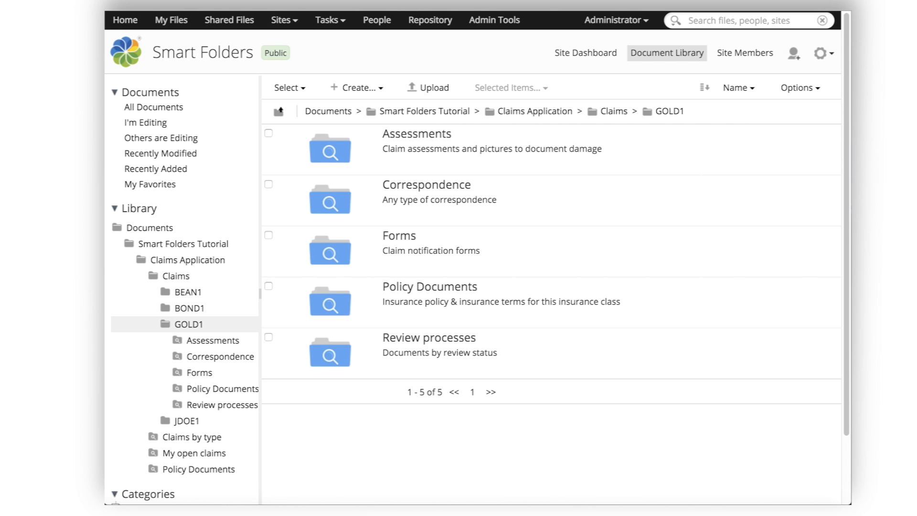
pyautogui.moveTo(153, 399); pyautogui.dragTo(327, 162)
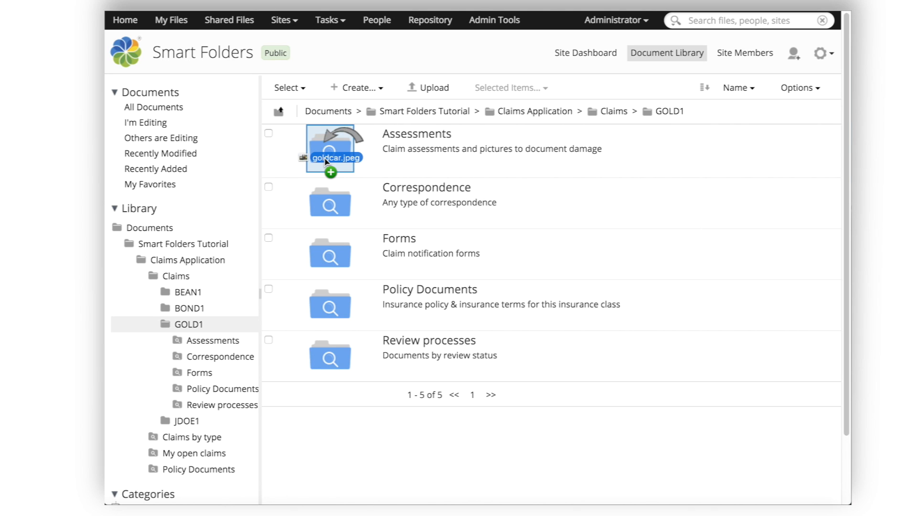
pyautogui.moveTo(326, 161); pyautogui.dragTo(325, 160)
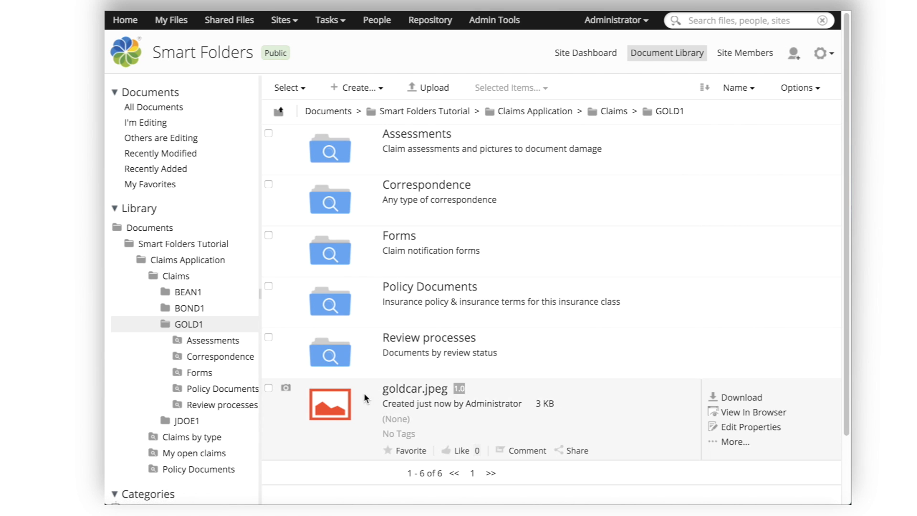
pyautogui.click(413, 390)
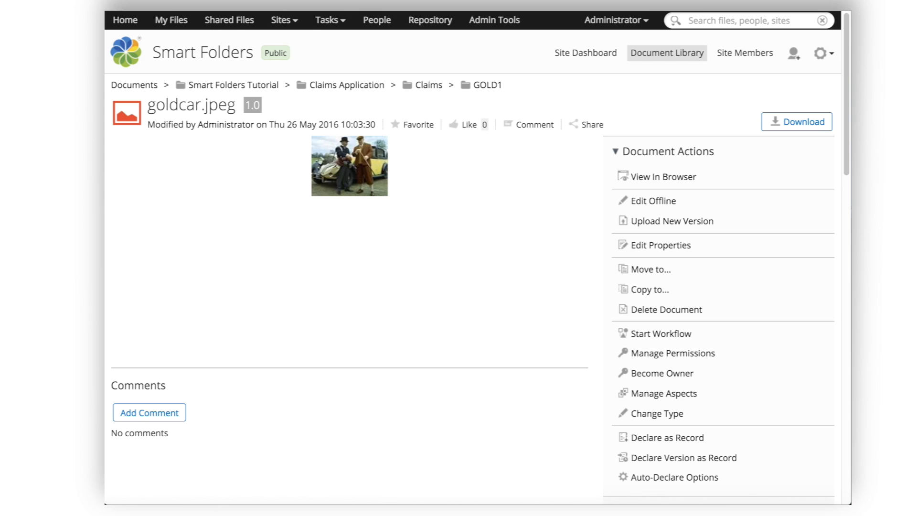
pyautogui.click(120, 13)
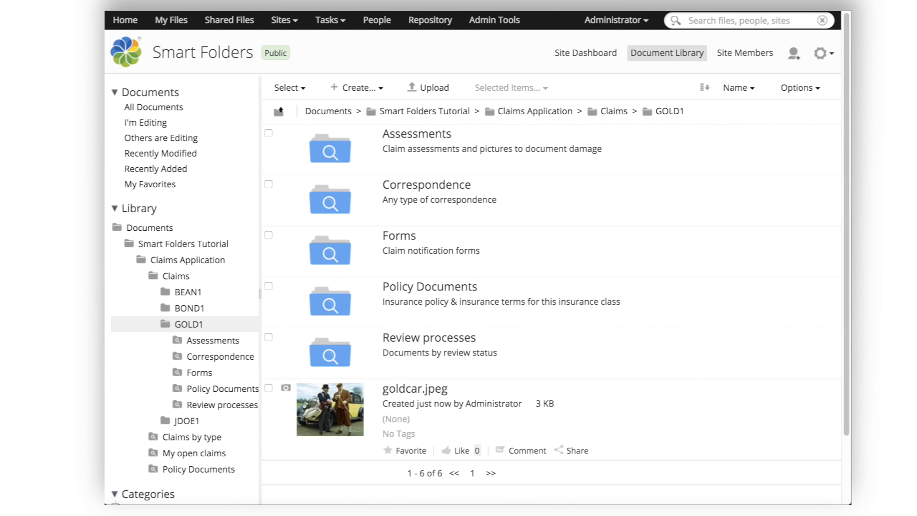
pyautogui.moveTo(106, 322); pyautogui.dragTo(325, 150)
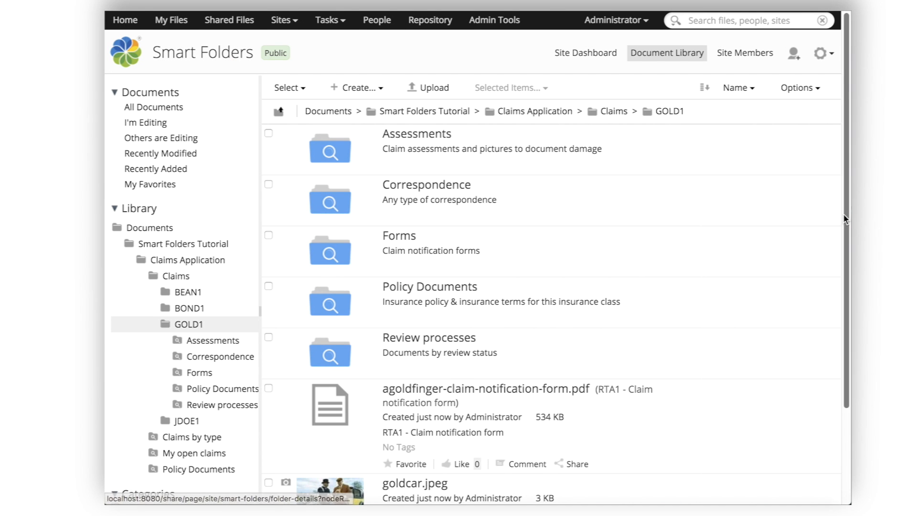
# Step: Preview agoldfinger-claim-notification-form.pdf, scroll through it, and return to the GOLD1 listing
pyautogui.click(425, 390)
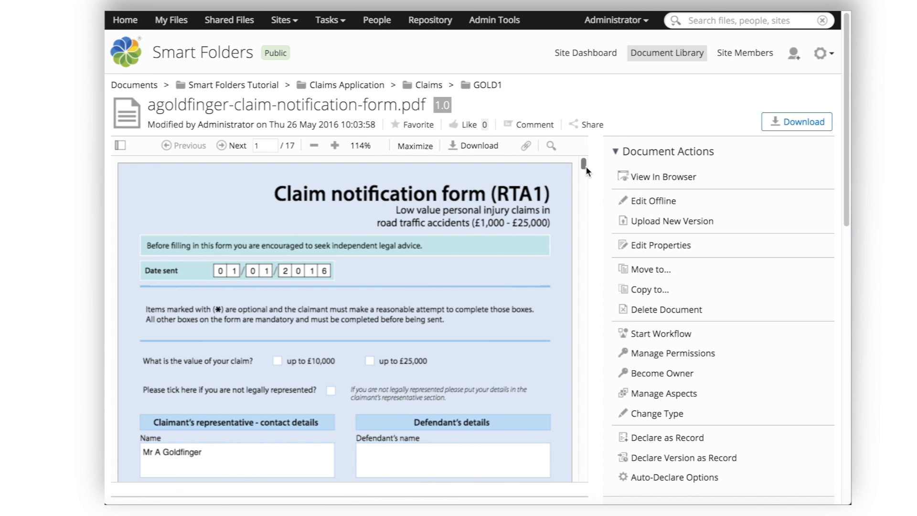
pyautogui.scroll(-1, 585, 167)
pyautogui.moveTo(586, 166)
pyautogui.mouseDown()
pyautogui.moveTo(585, 176)
pyautogui.moveTo(585, 161)
pyautogui.mouseUp()
pyautogui.click(488, 86)
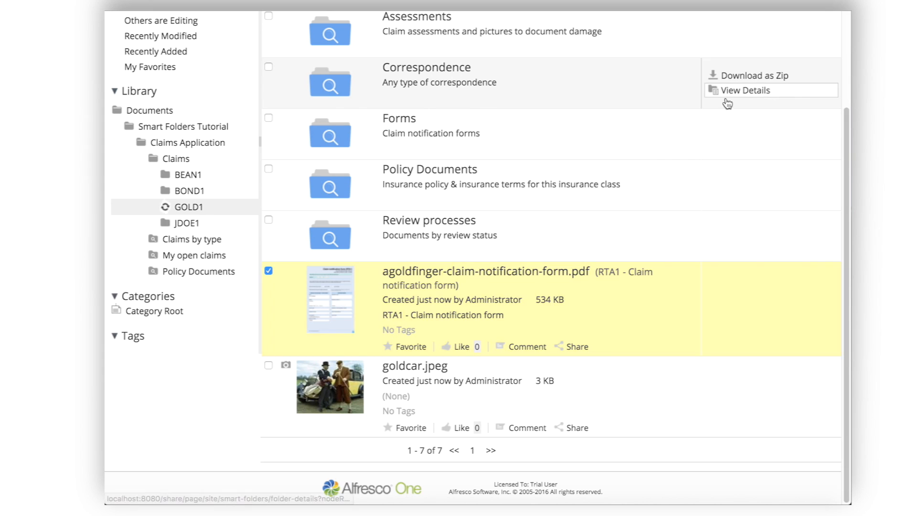
pyautogui.moveTo(846, 153); pyautogui.dragTo(850, 72)
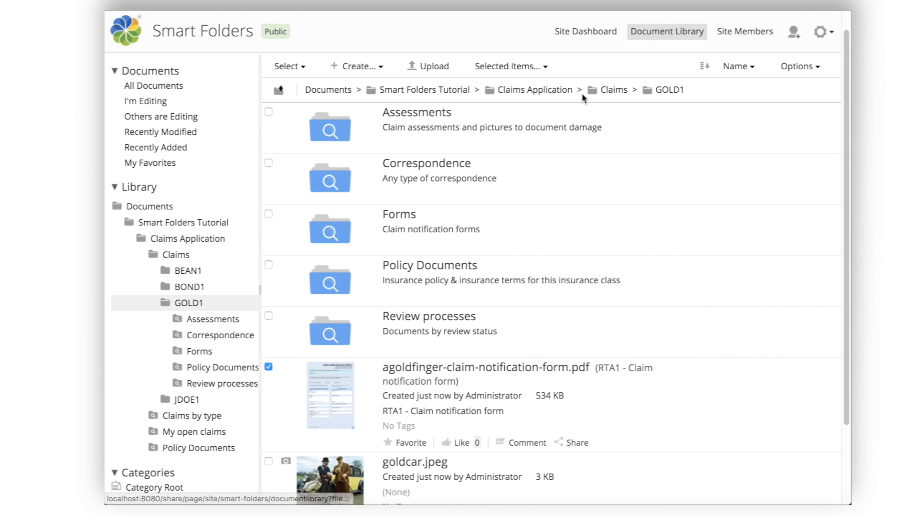
pyautogui.click(416, 114)
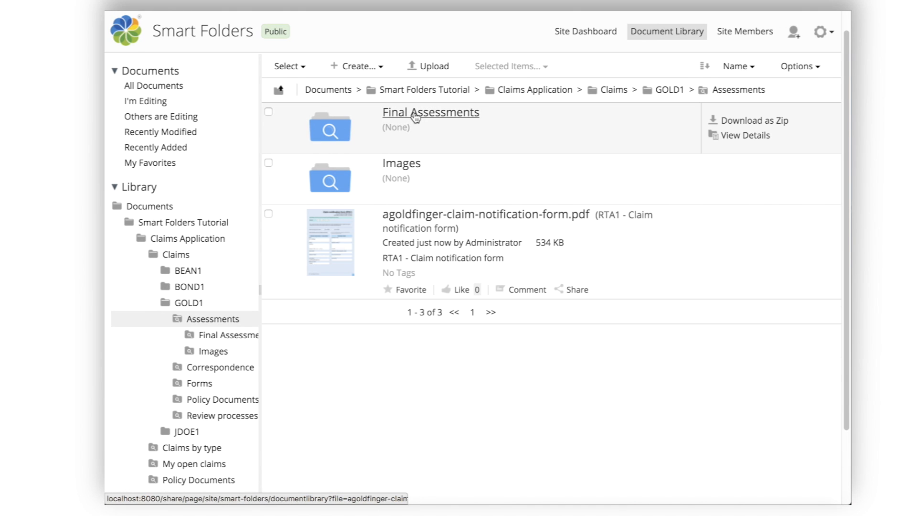
pyautogui.click(404, 167)
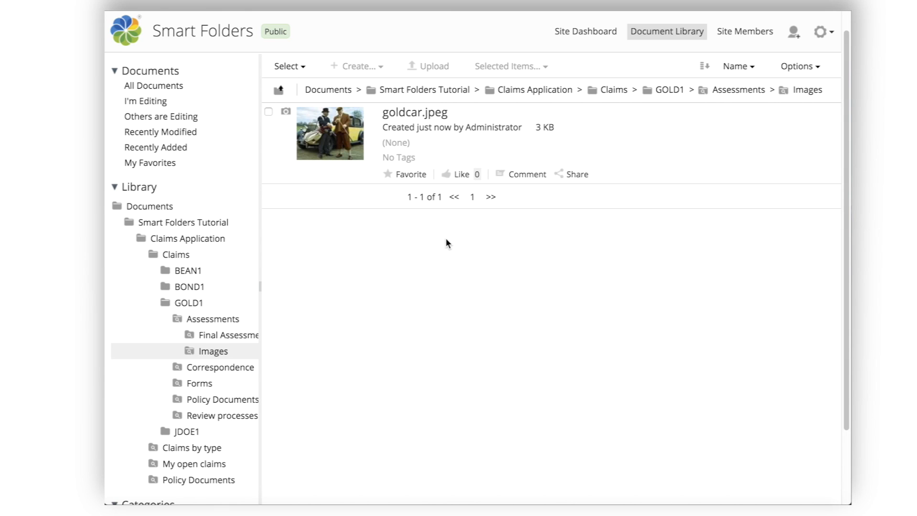
pyautogui.click(223, 340)
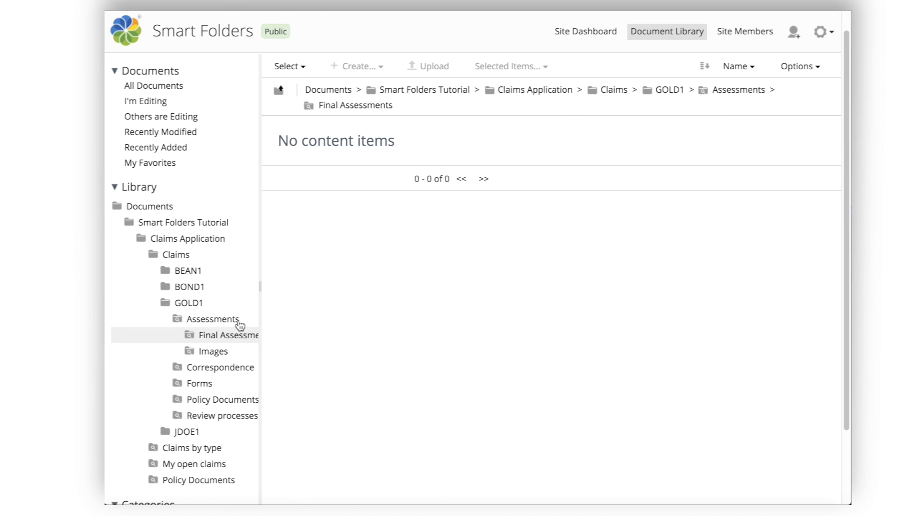
pyautogui.click(212, 320)
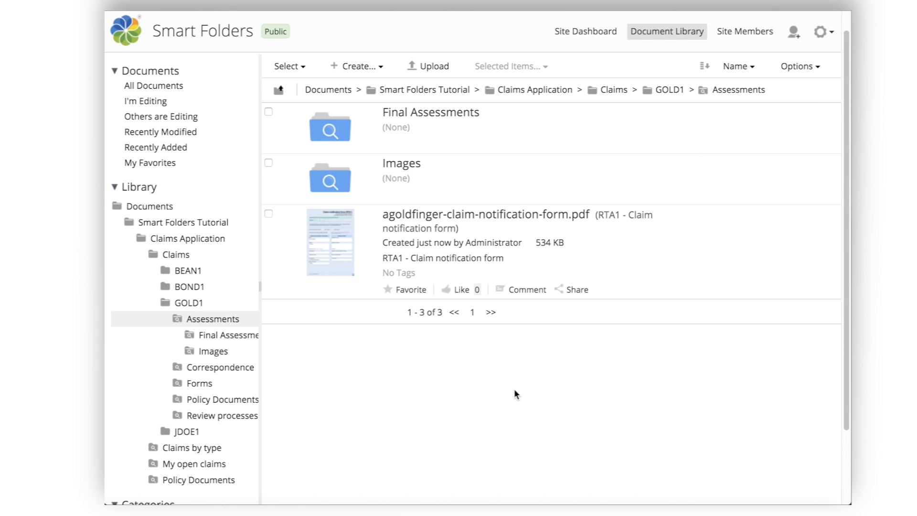
pyautogui.click(184, 303)
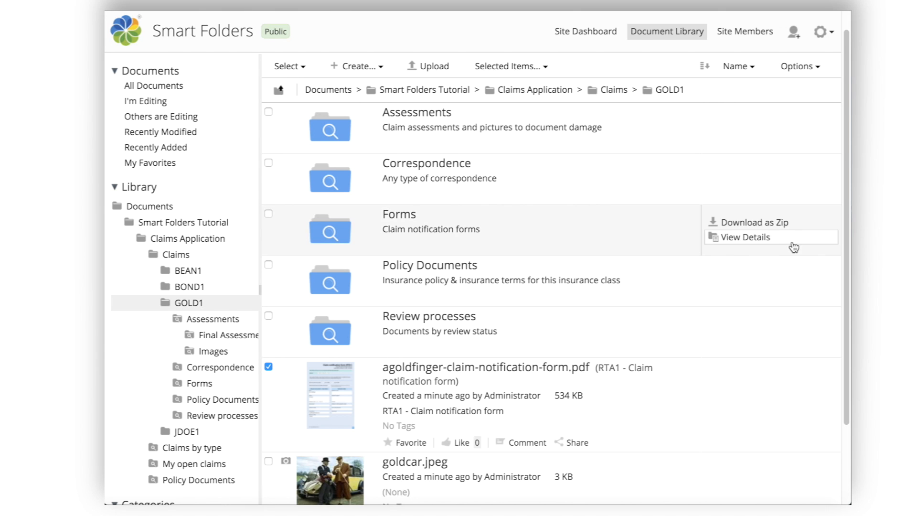
pyautogui.moveTo(848, 203); pyautogui.dragTo(845, 294)
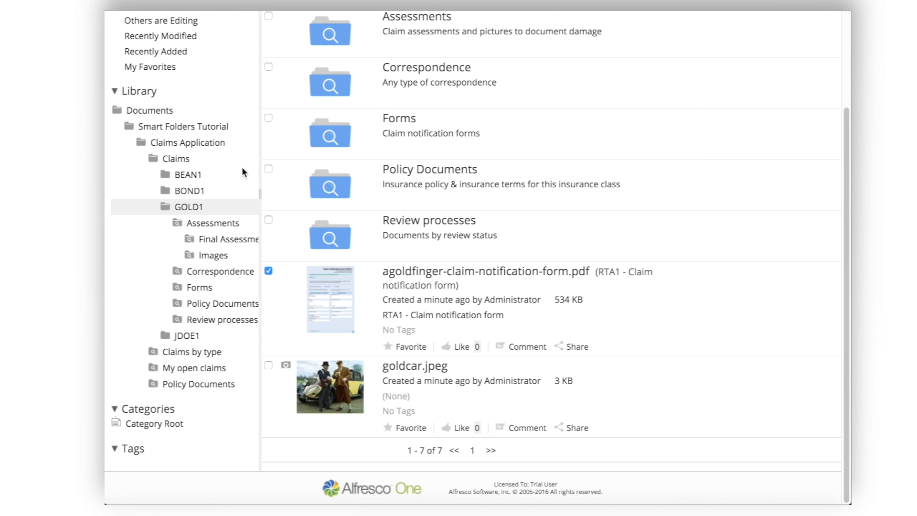
pyautogui.click(177, 353)
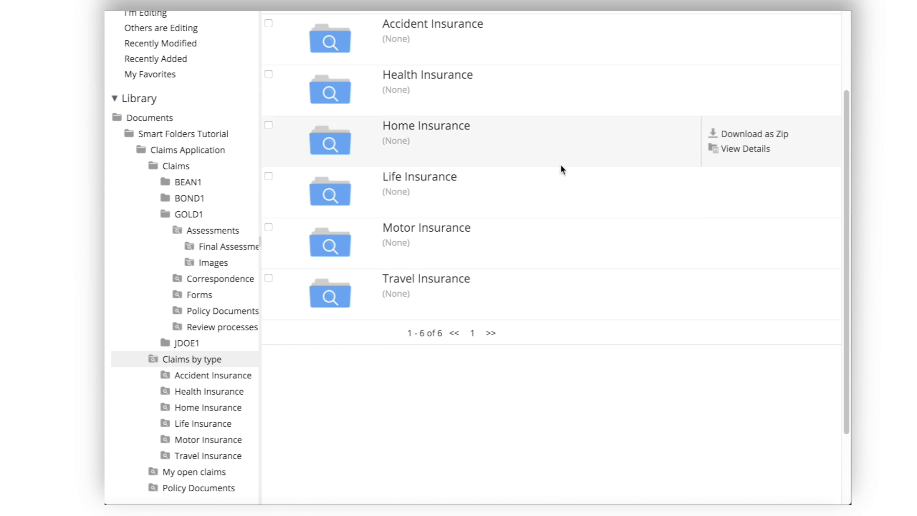
pyautogui.click(444, 26)
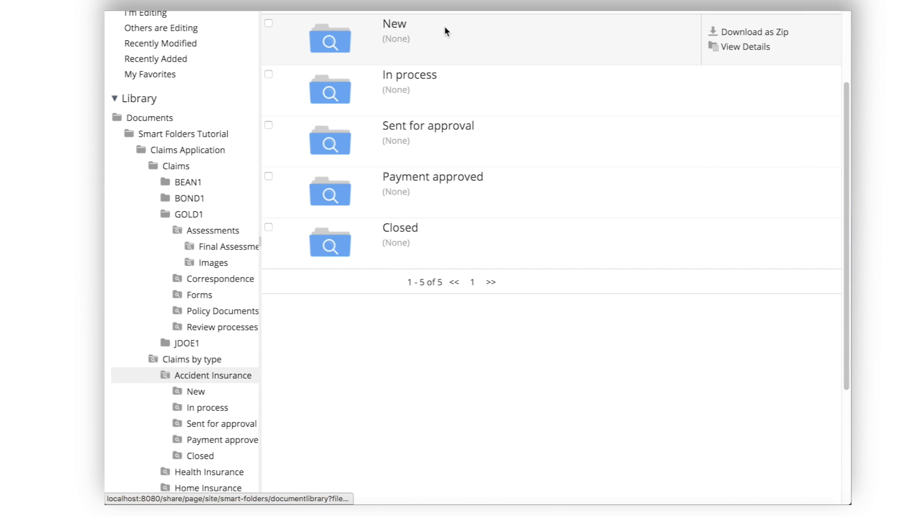
pyautogui.click(396, 26)
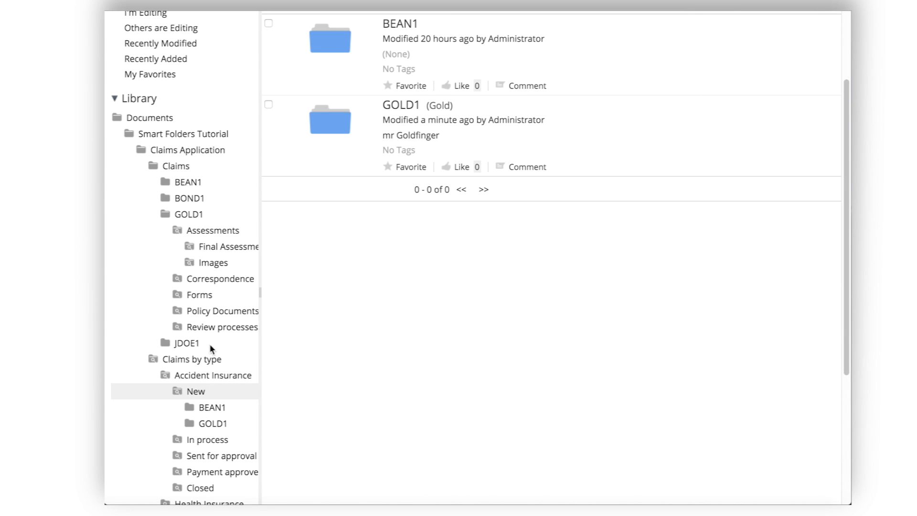
pyautogui.moveTo(399, 138)
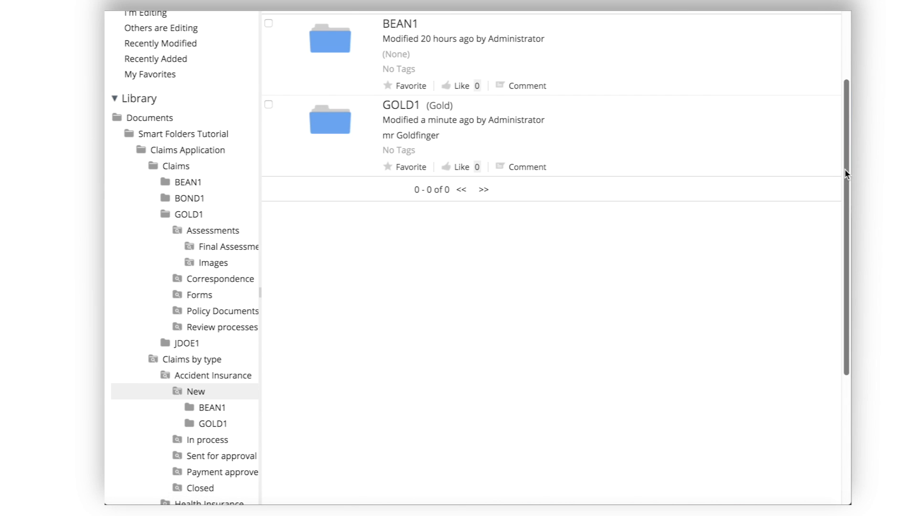
pyautogui.moveTo(844, 170); pyautogui.dragTo(840, 215)
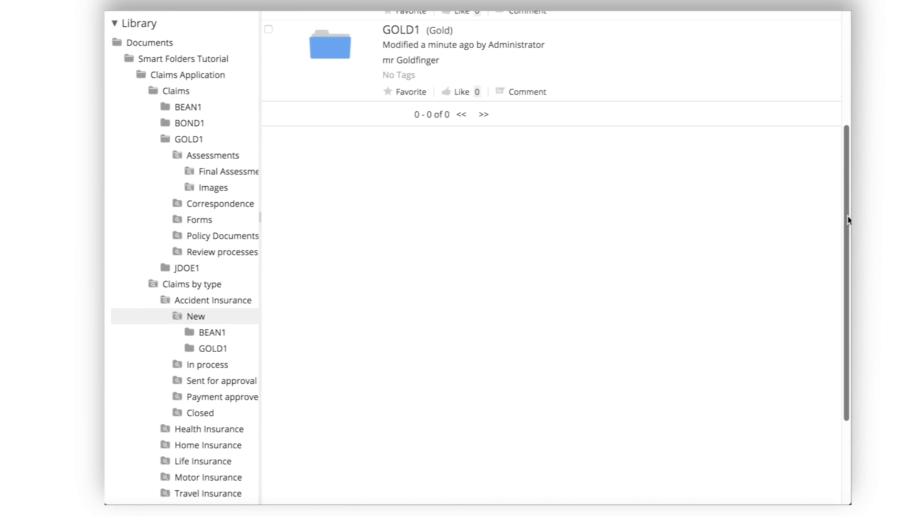
pyautogui.click(178, 143)
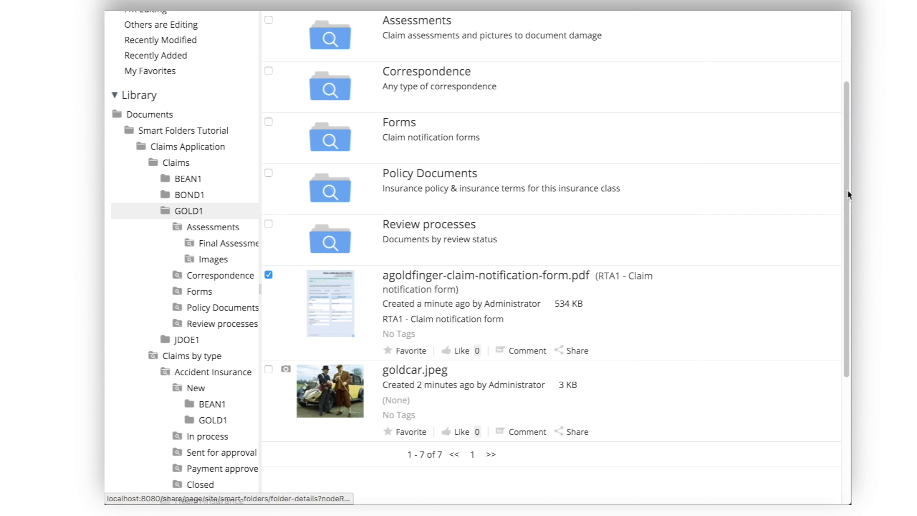
pyautogui.moveTo(846, 194); pyautogui.dragTo(849, 124)
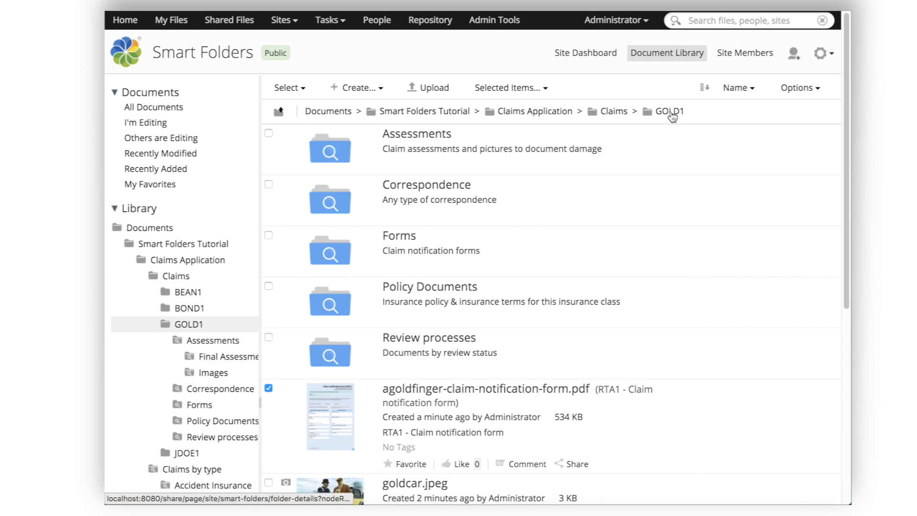
pyautogui.click(671, 114)
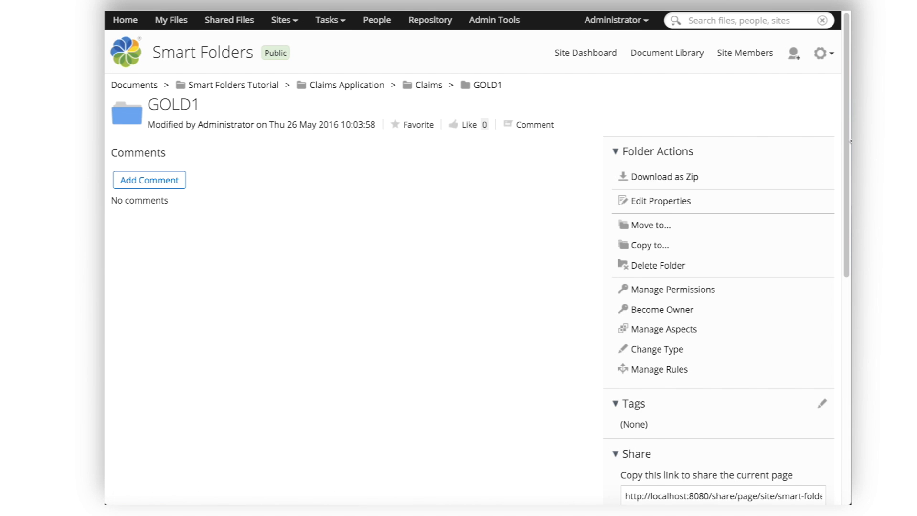
pyautogui.moveTo(846, 140); pyautogui.dragTo(848, 365)
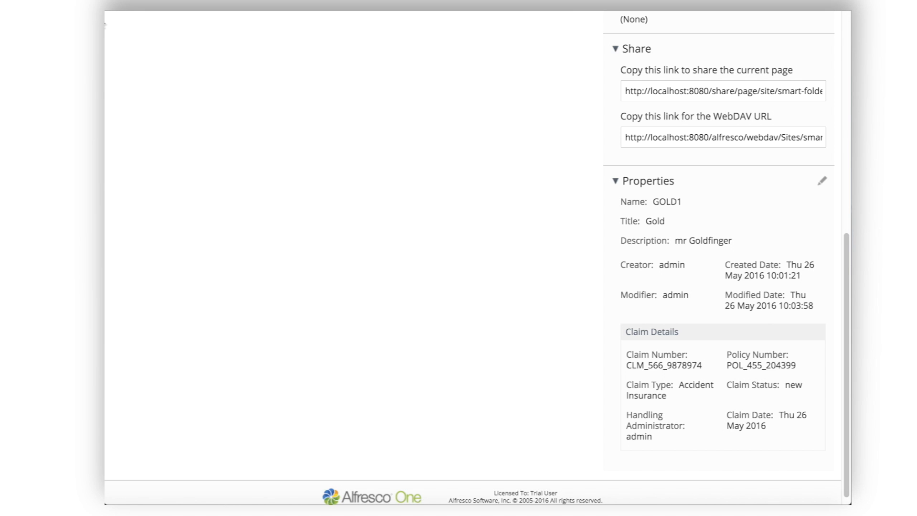
pyautogui.click(116, 6)
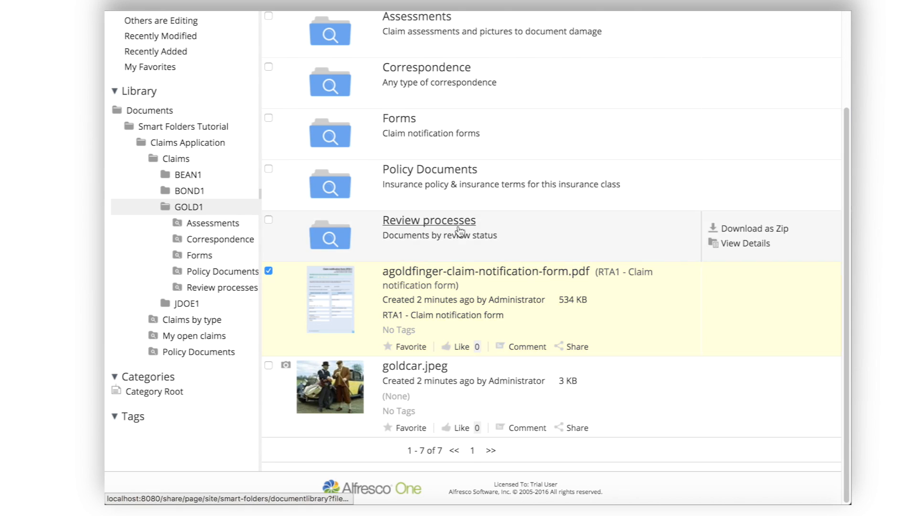
# Step: Check goldcar.jpeg's details page, then go back to the GOLD1 folder listing
pyautogui.click(429, 373)
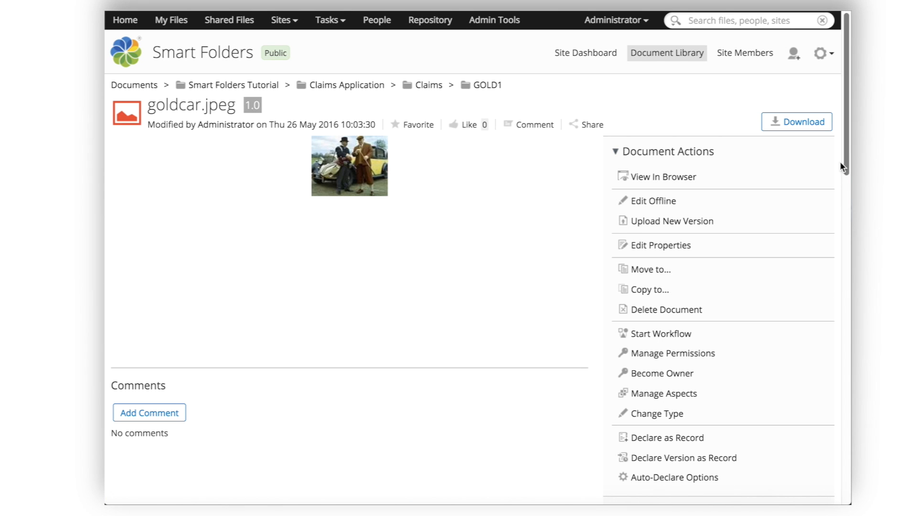
pyautogui.moveTo(845, 177); pyautogui.dragTo(846, 443)
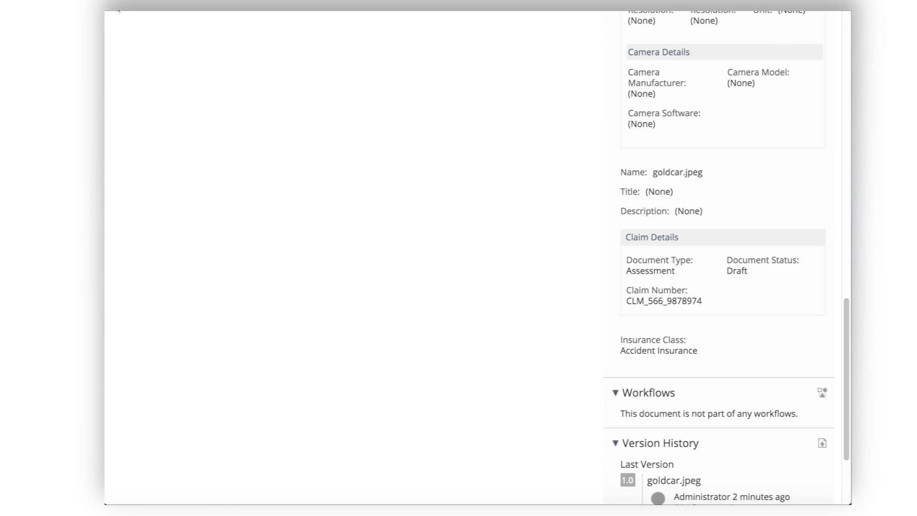
pyautogui.click(118, 9)
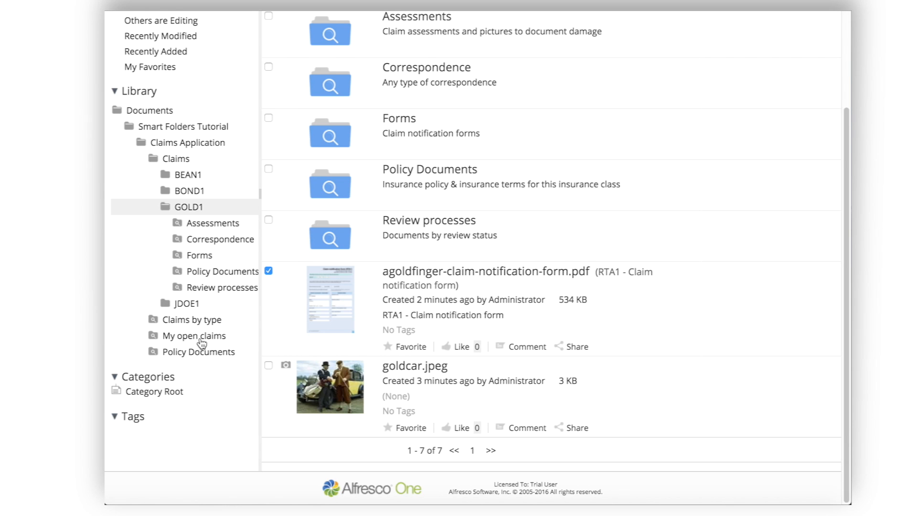
# Step: View the My open claims › New smart folder listing BEAN1 and GOLD1
pyautogui.click(200, 337)
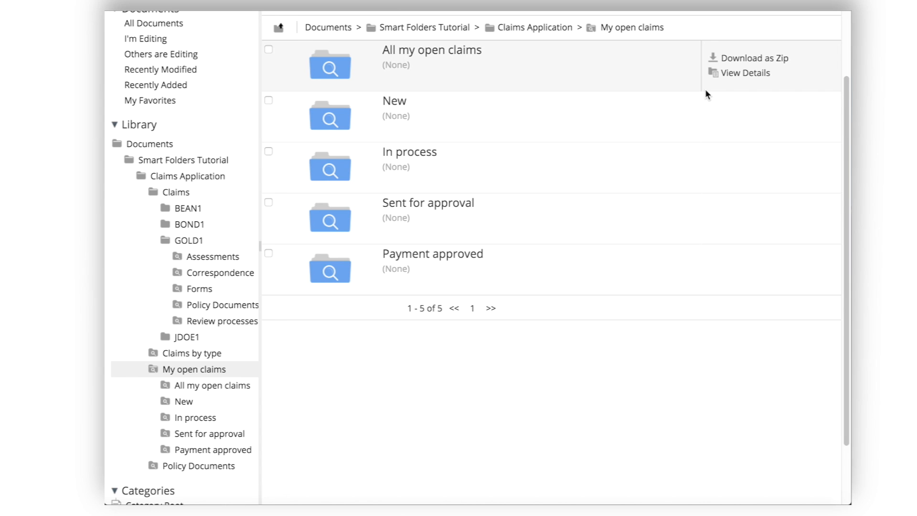
pyautogui.click(394, 102)
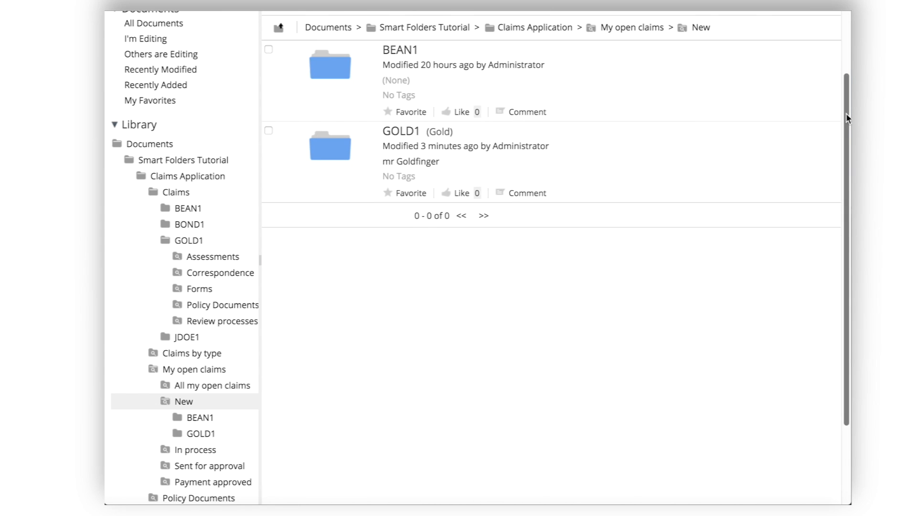
pyautogui.moveTo(846, 114); pyautogui.dragTo(849, 29)
pyautogui.click(632, 21)
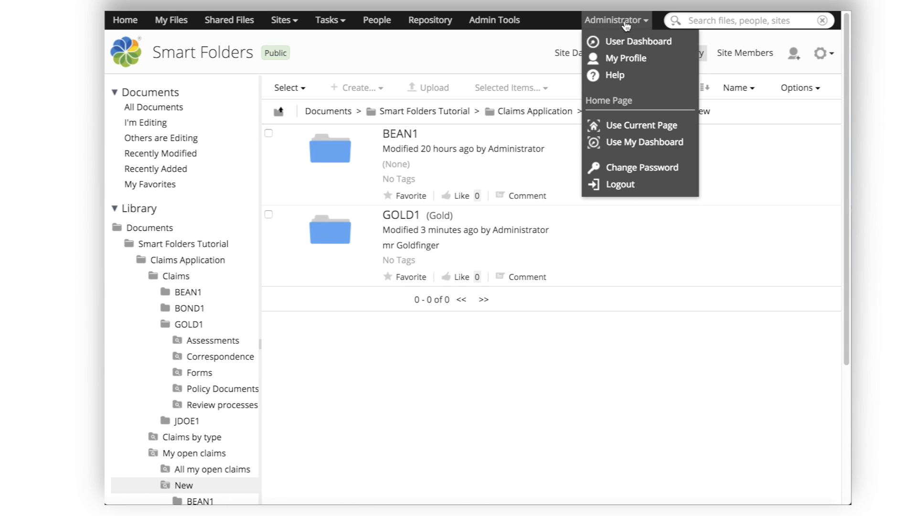
# Step: Log out and sign back in as the other site member with their username and password
pyautogui.click(625, 185)
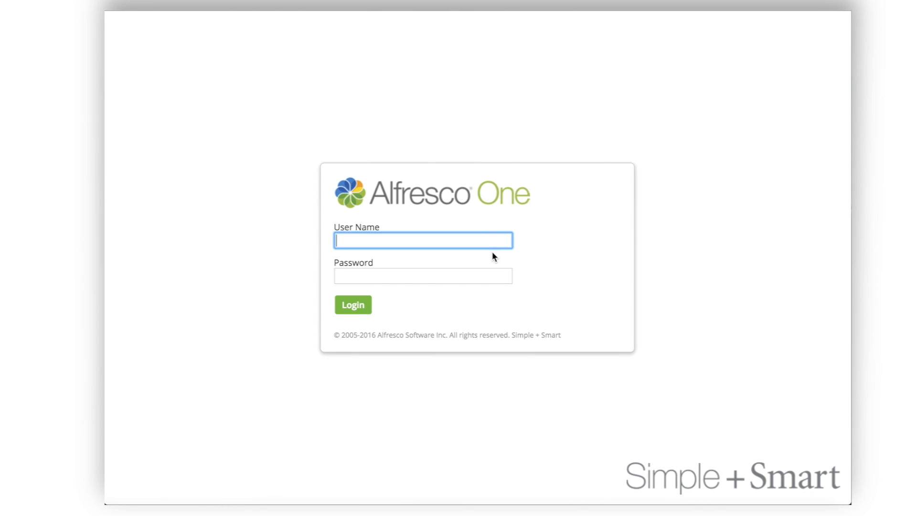
pyautogui.write('jdoe')
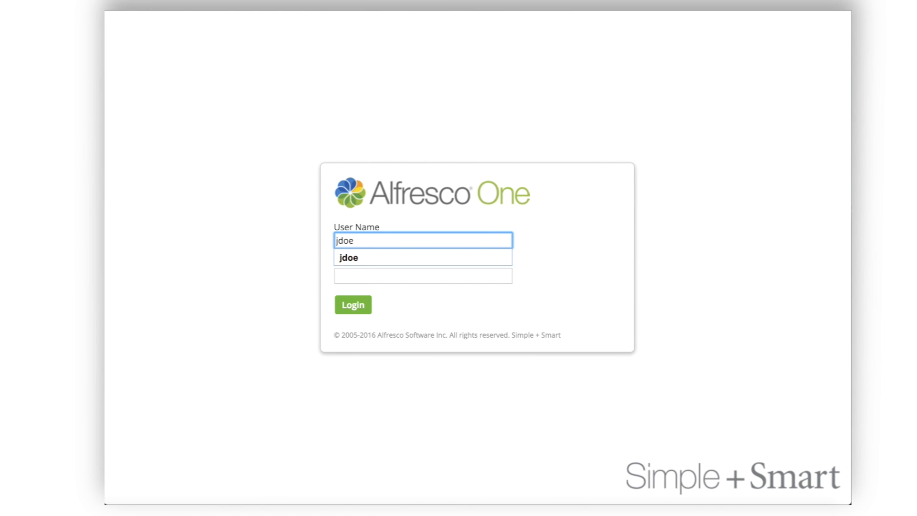
pyautogui.click(382, 276)
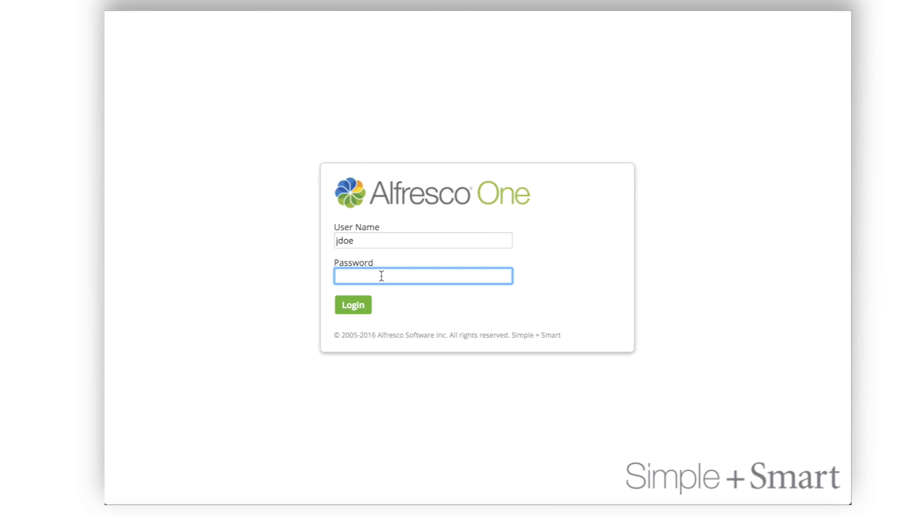
pyautogui.write('•••••••')
pyautogui.press('Return')
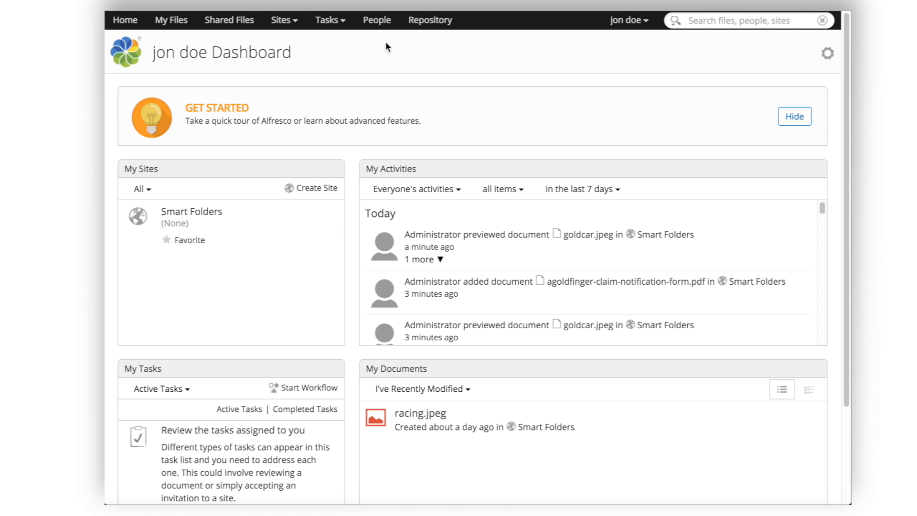
# Step: Go to the Smart Folders site's Document Library
pyautogui.click(286, 23)
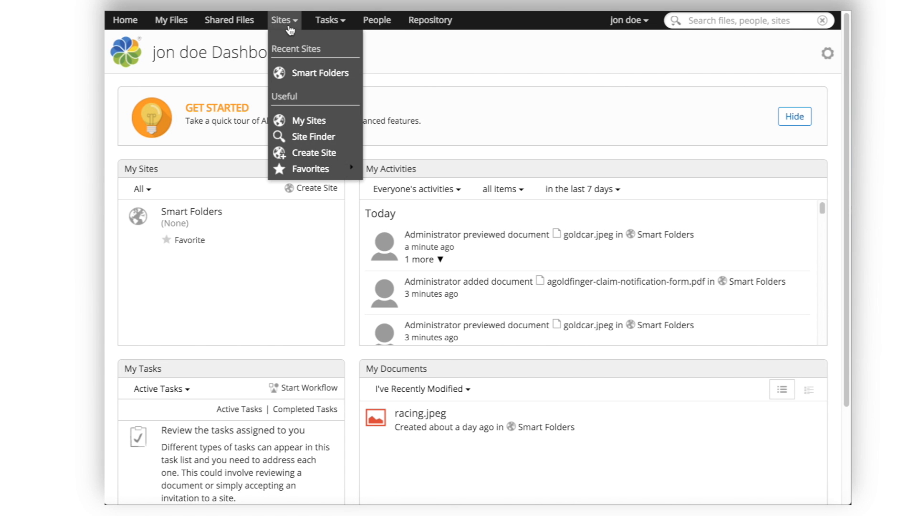
pyautogui.click(308, 70)
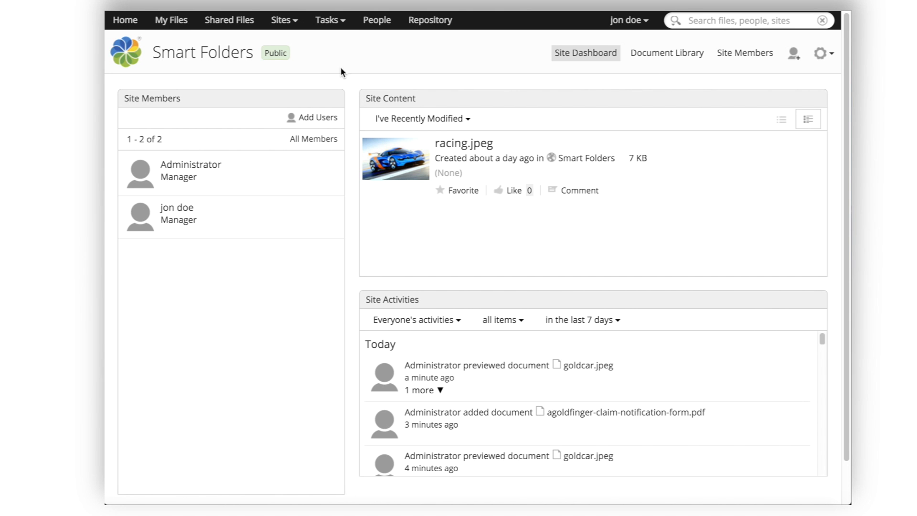
pyautogui.click(636, 54)
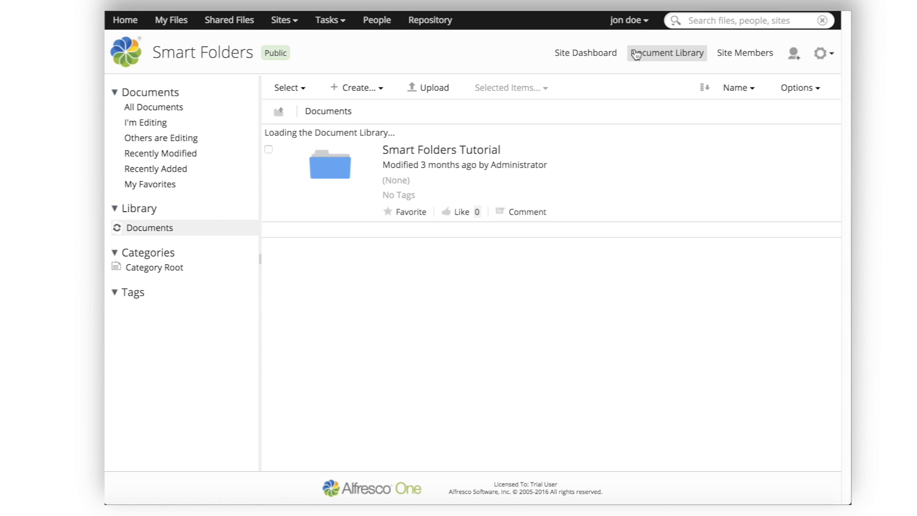
# Step: Browse Smart Folders Tutorial > Claims Application > Claims > My open claims > All my open claims, listing only JDOE1
pyautogui.click(462, 133)
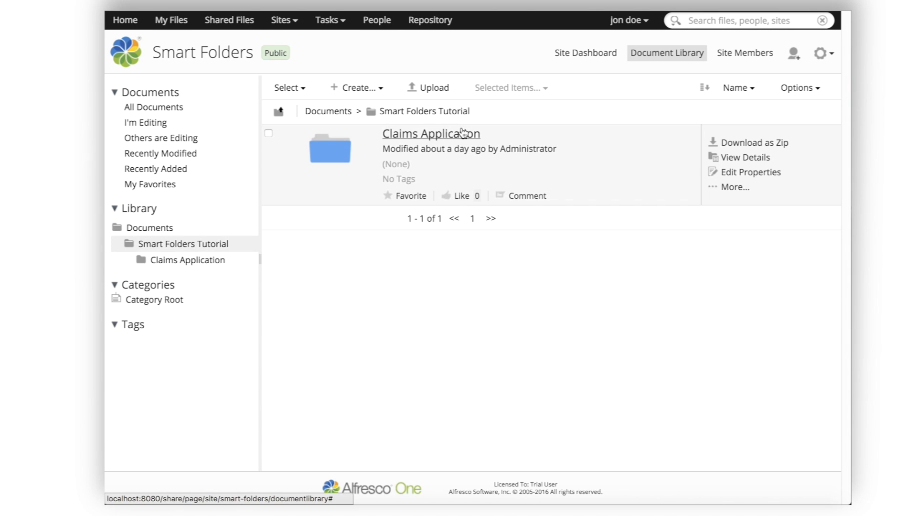
pyautogui.click(462, 133)
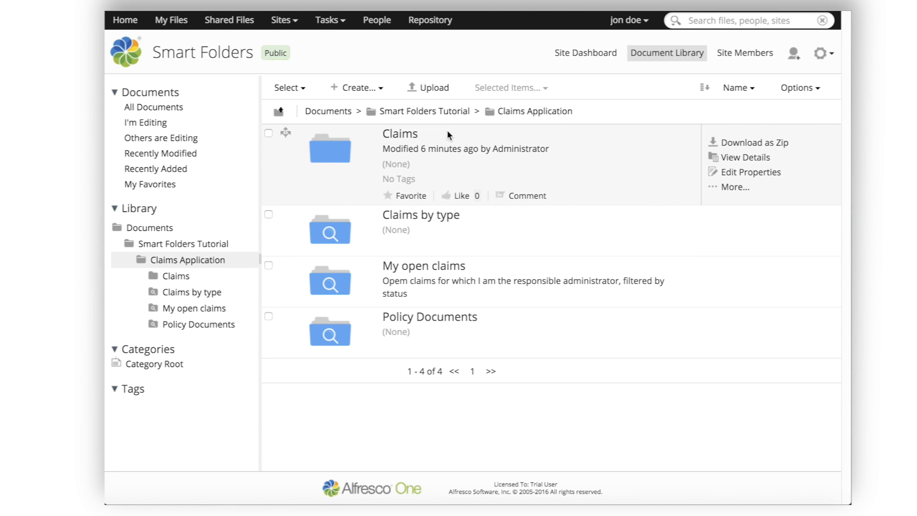
pyautogui.click(398, 134)
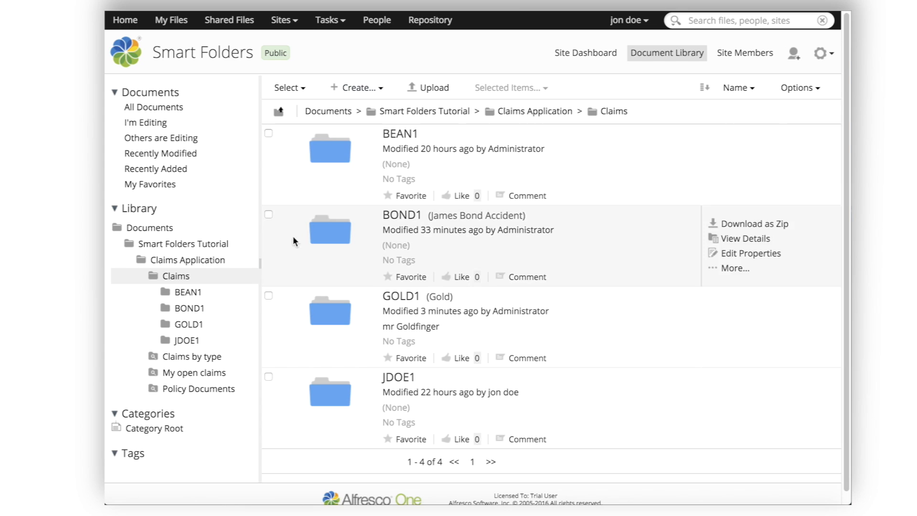
pyautogui.click(206, 373)
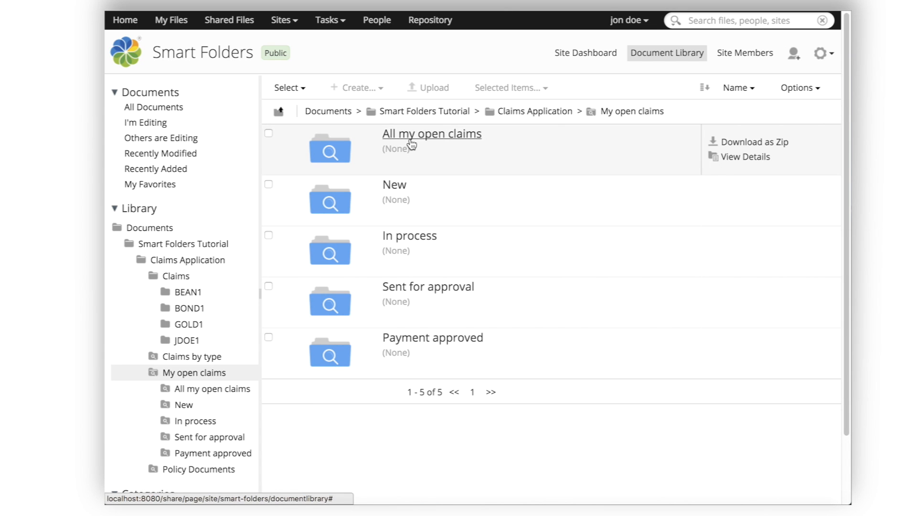
pyautogui.click(207, 391)
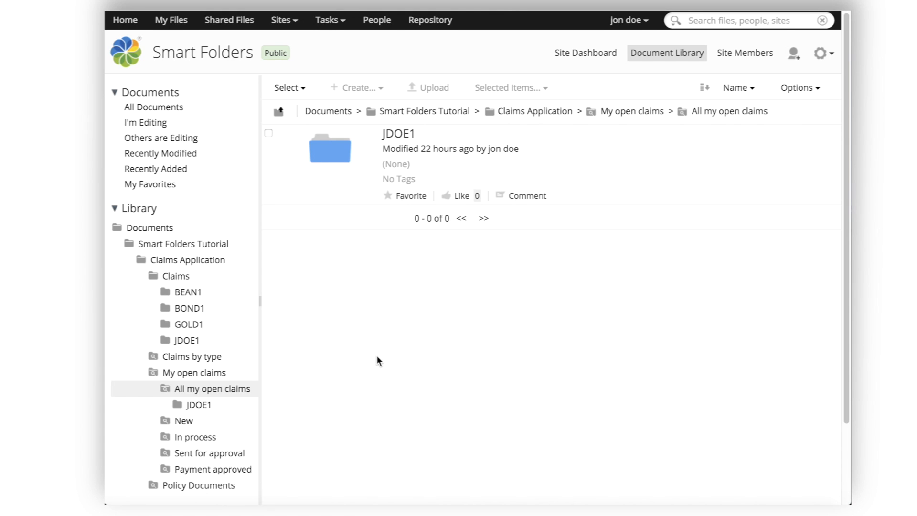
# Step: Log out, then sign in with the admin user name and the administrator password
pyautogui.click(644, 26)
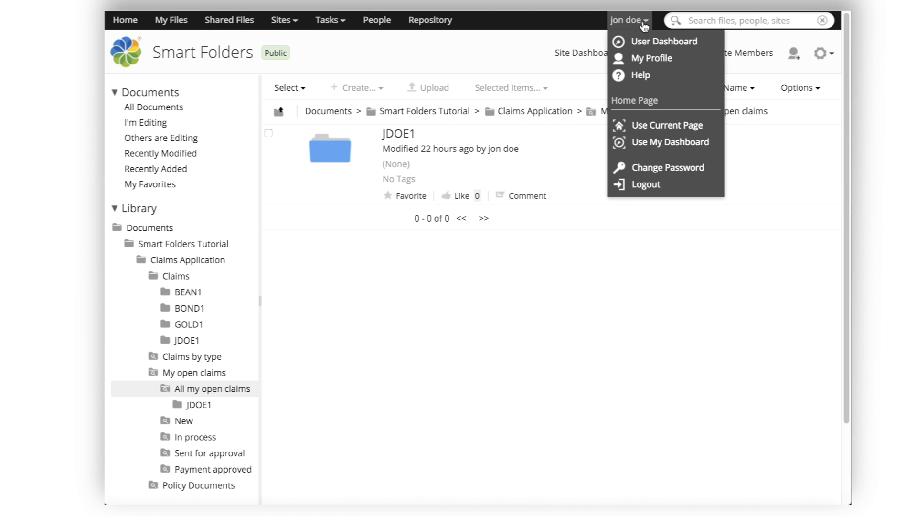
pyautogui.click(663, 183)
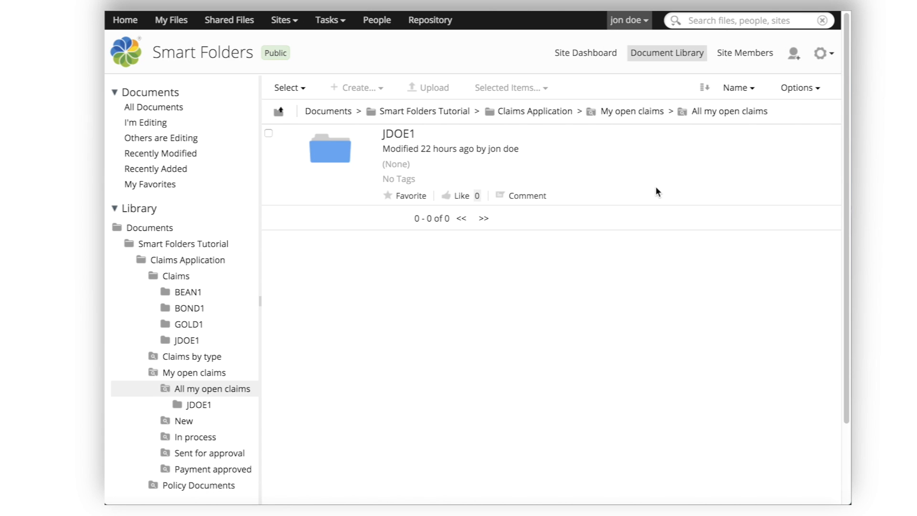
pyautogui.write('admin')
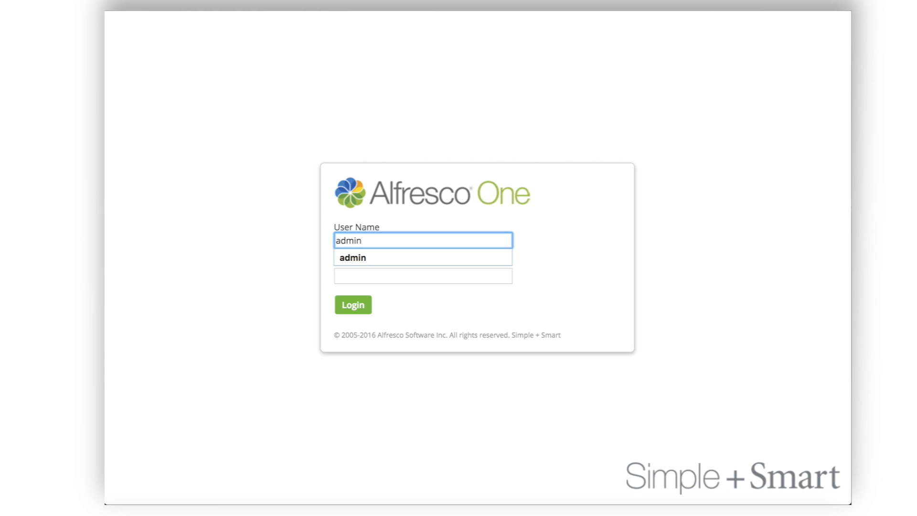
pyautogui.press('Tab')
pyautogui.write('adm')
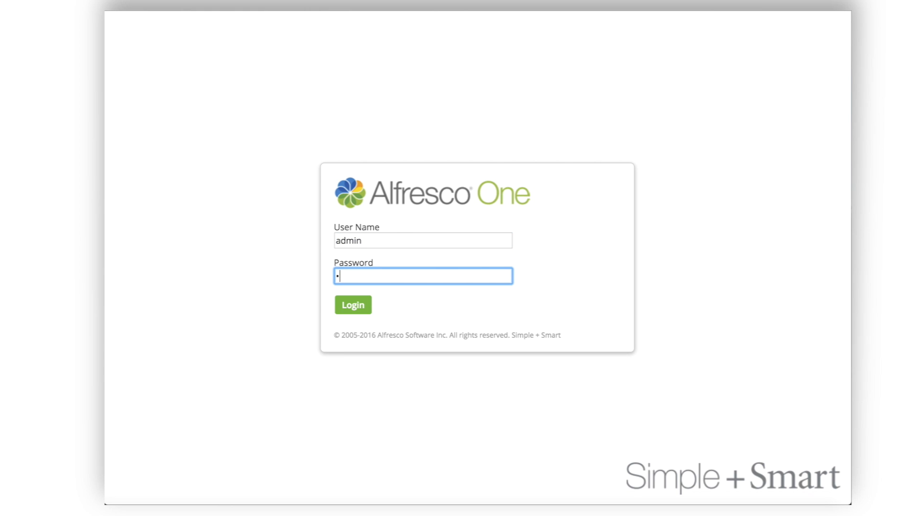
pyautogui.write('in')
pyautogui.press('Return')
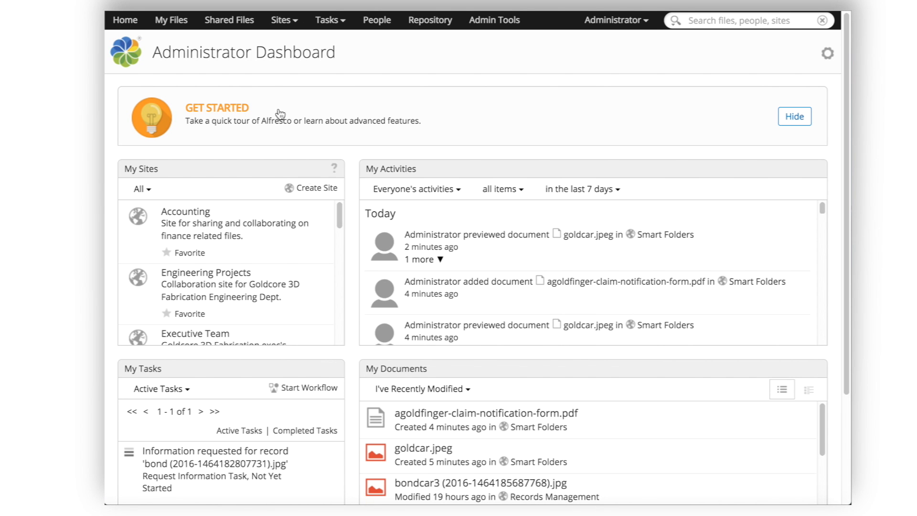
# Step: Go to the empty Shared Files library and bring up the Sites dropdown
pyautogui.click(230, 27)
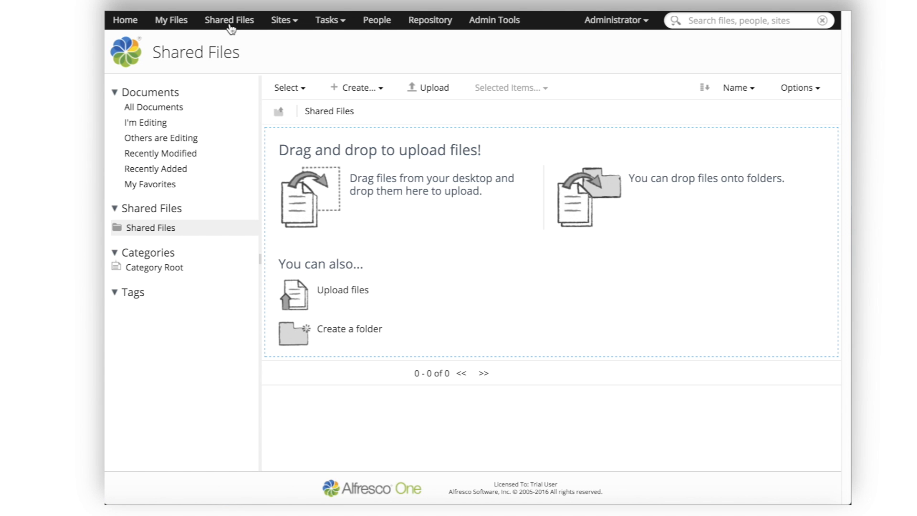
pyautogui.click(285, 23)
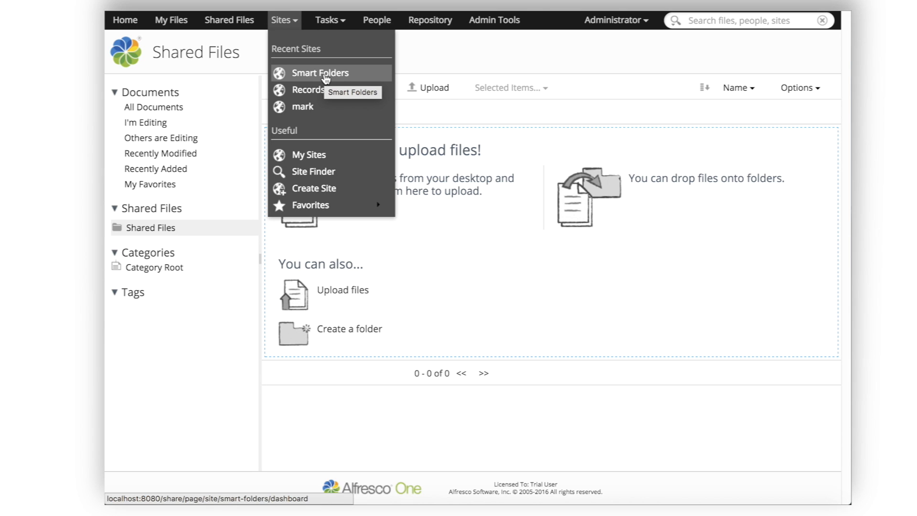
# Step: Enter the Records Management site and show its File Plan with the Internal and Operations categories
pyautogui.click(311, 91)
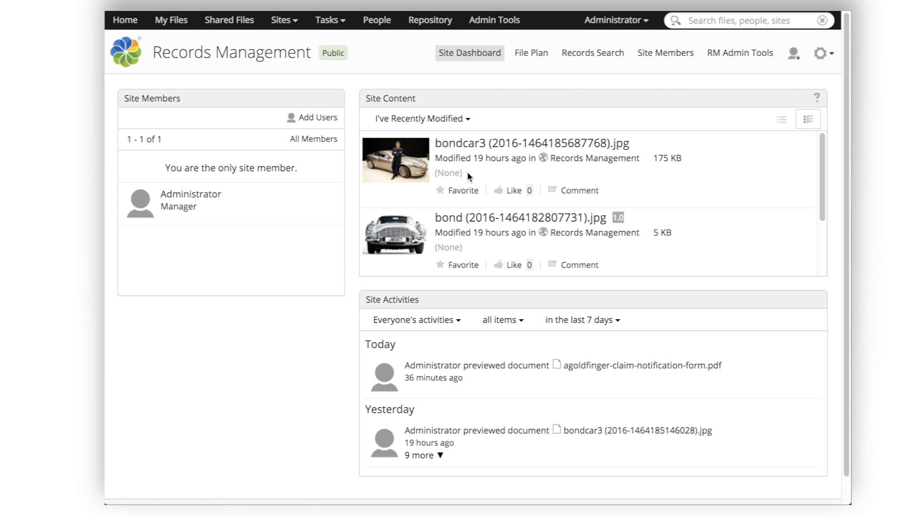
pyautogui.click(527, 56)
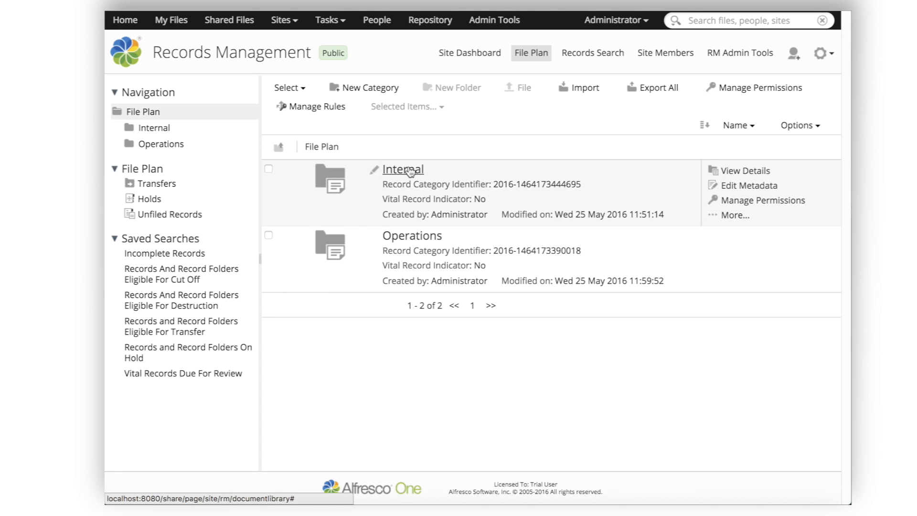
# Step: Drill into Operations > CLAIMS > 2016 to see bond.jpg, bondcar3.jpg and the mrbond claim form PDF
pyautogui.click(403, 236)
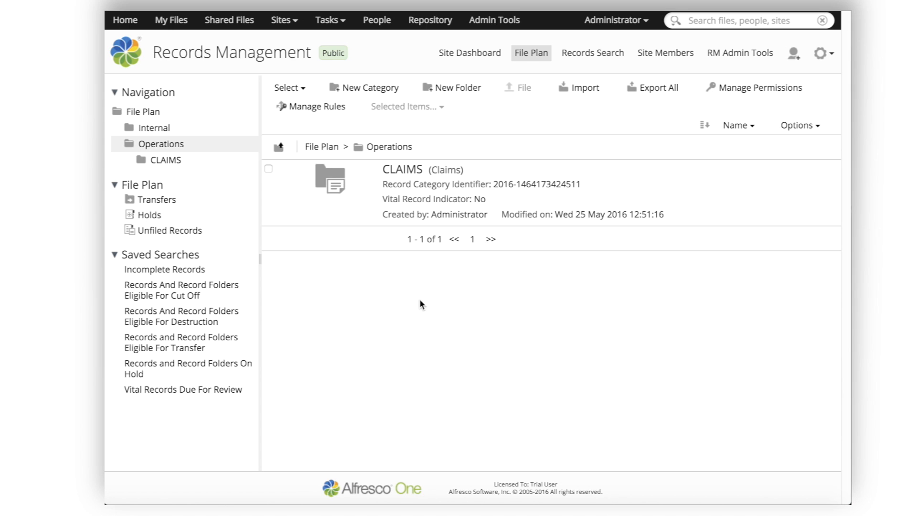
pyautogui.click(404, 170)
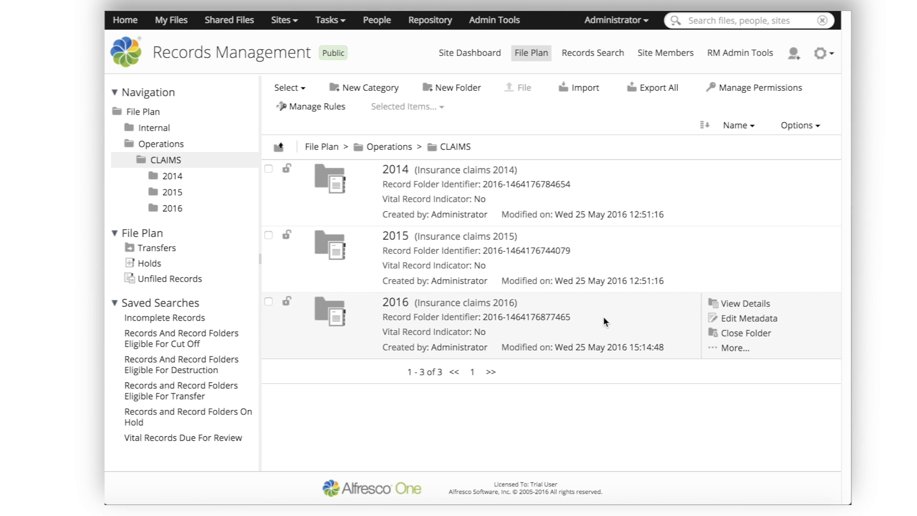
pyautogui.click(391, 302)
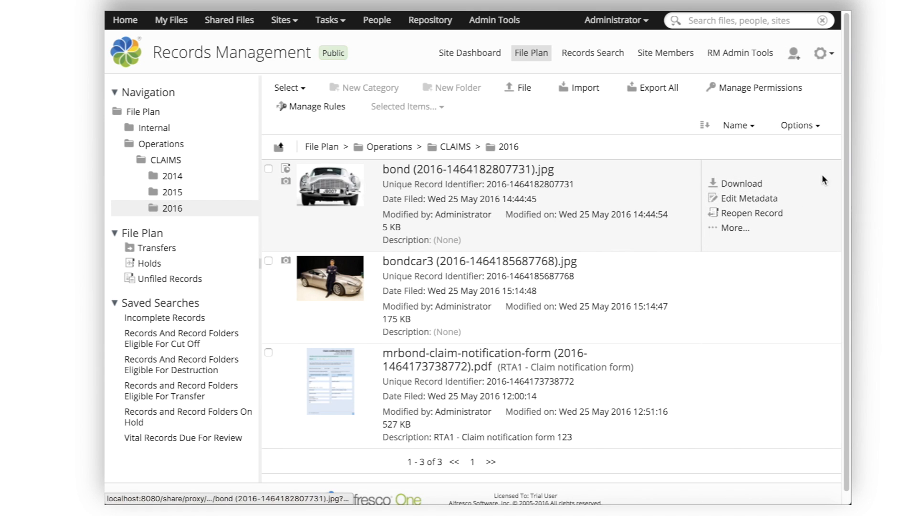
pyautogui.scroll(-1, 846, 196)
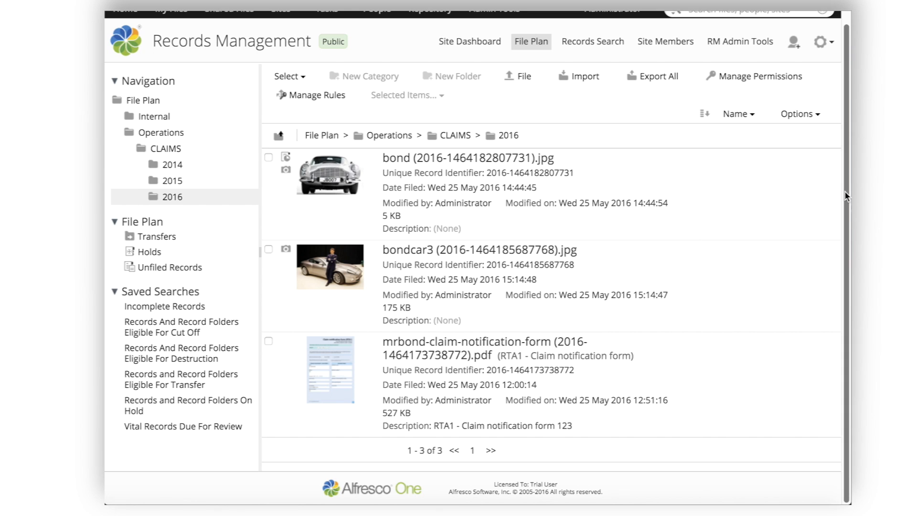
# Step: Switch to the File Plan's Unfiled Records area, which holds no items
pyautogui.moveTo(503, 187)
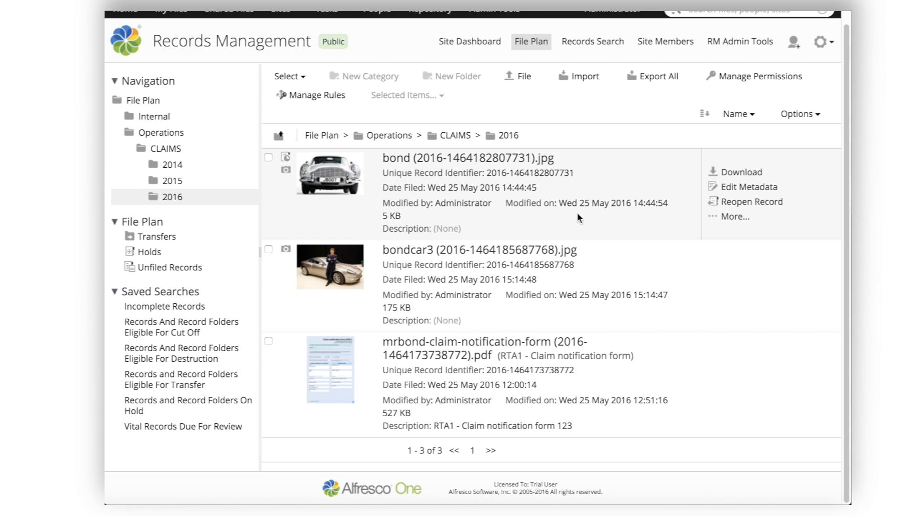
pyautogui.moveTo(573, 261)
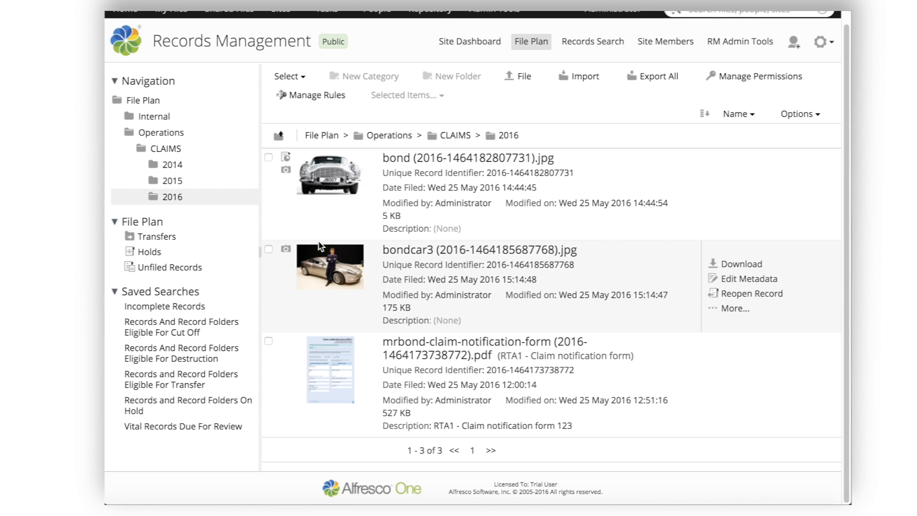
pyautogui.click(172, 268)
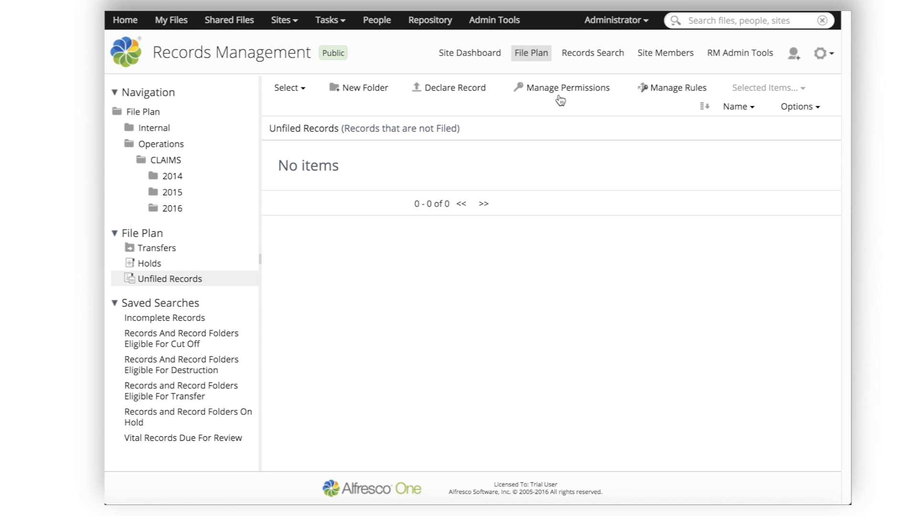
# Step: Switch to the Smart Folders site and open its Document Library
pyautogui.click(285, 27)
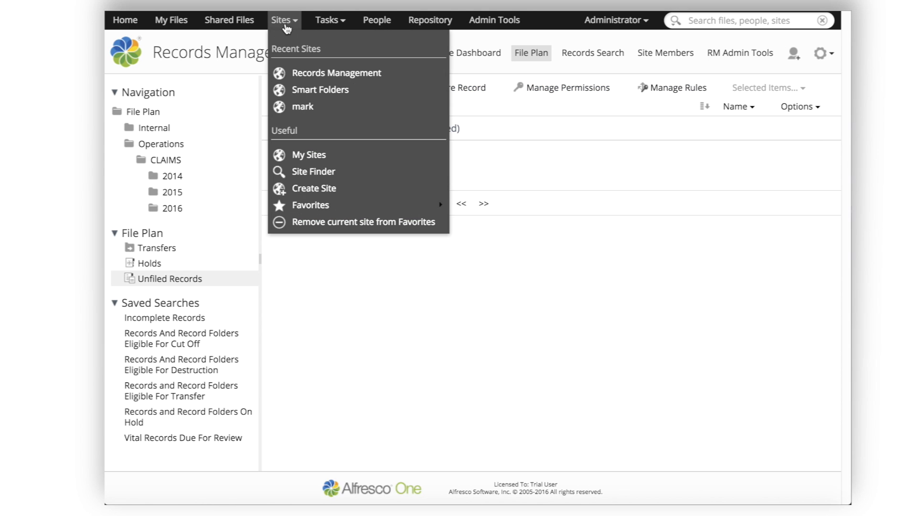
pyautogui.click(315, 98)
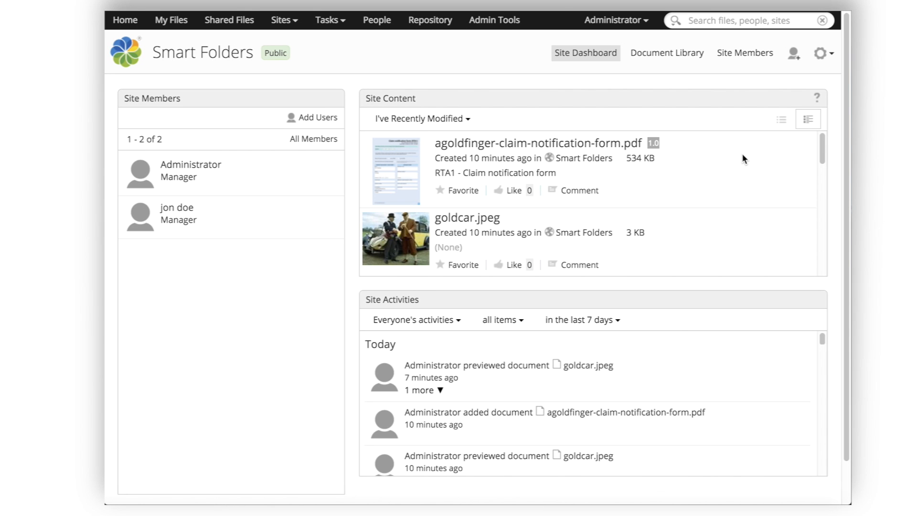
pyautogui.click(687, 57)
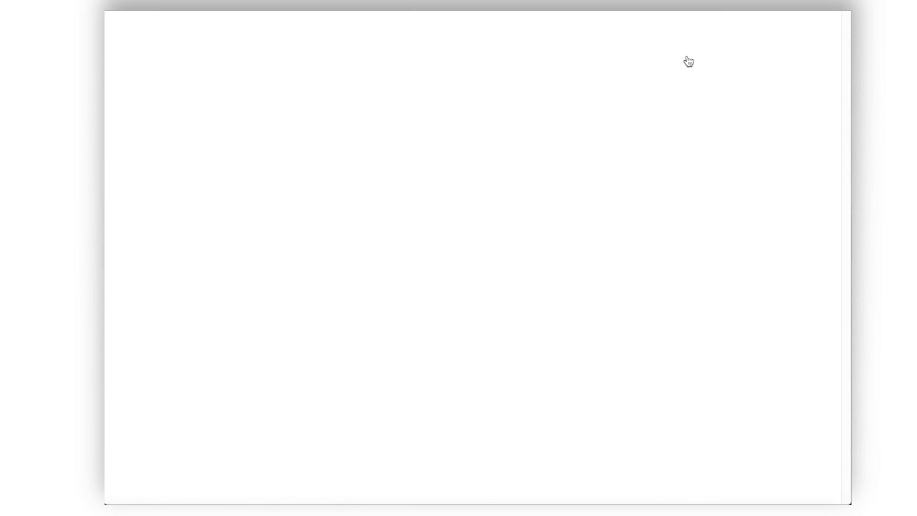
# Step: Open Smart Folders Tutorial > Claims Application > Claims, listing BEAN1, BOND1, GOLD1 and JDOE1
pyautogui.click(475, 135)
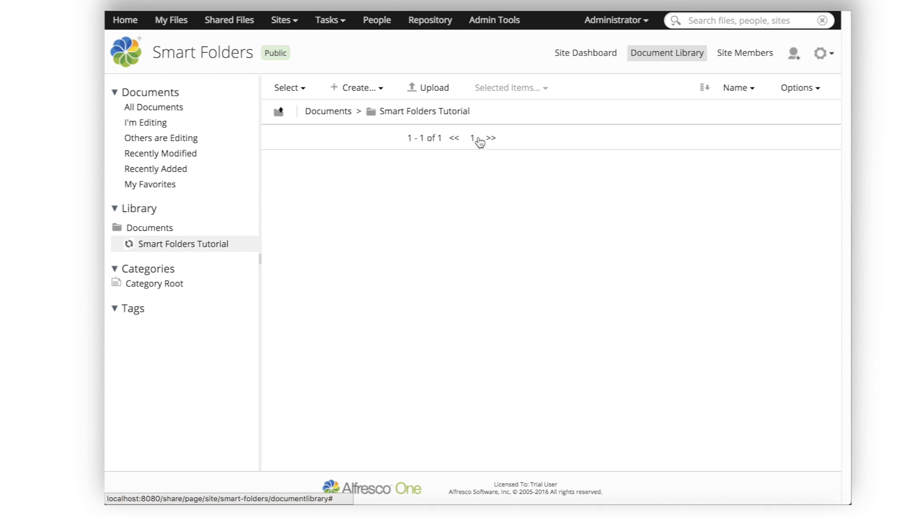
pyautogui.click(471, 136)
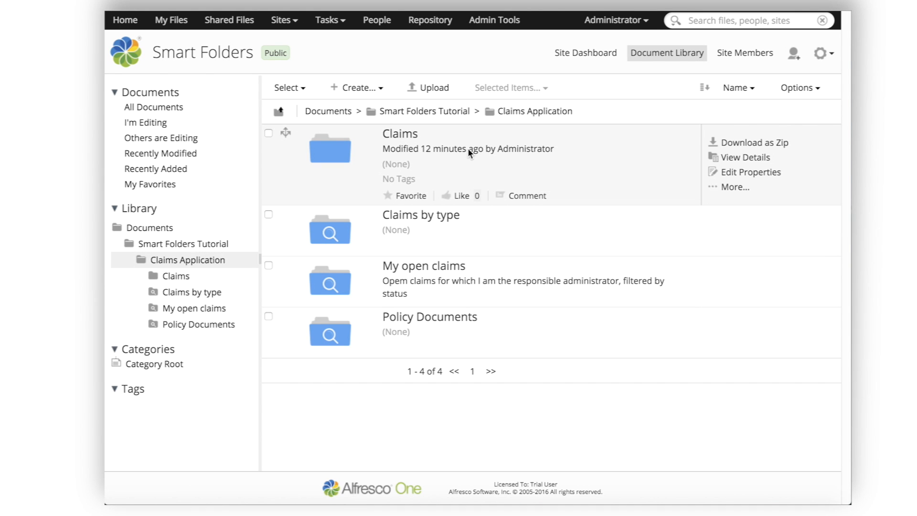
pyautogui.moveTo(468, 150)
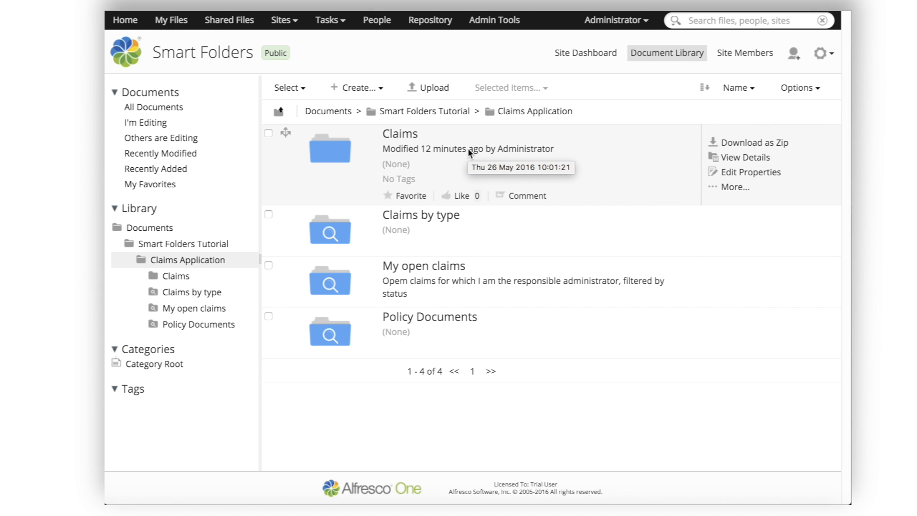
pyautogui.click(180, 276)
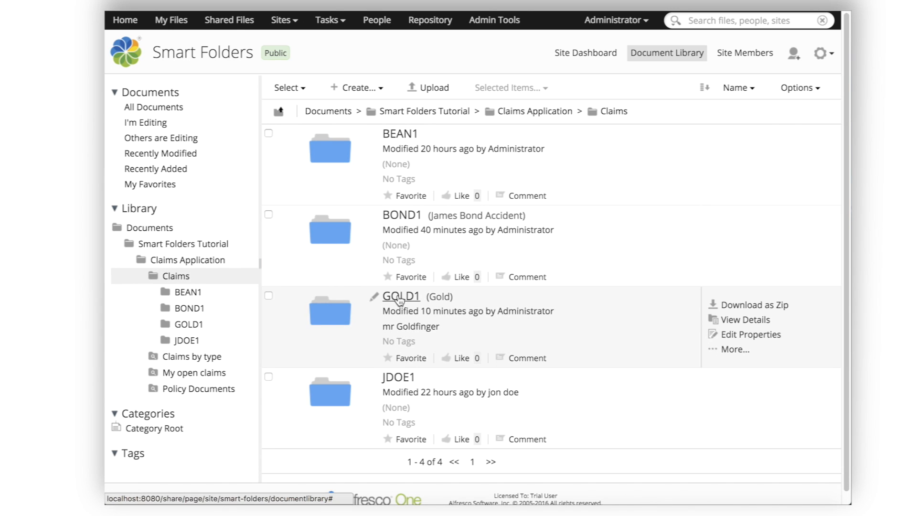
# Step: Open the GOLD1 folder, scroll down to goldcar.jpeg and check its More... actions
pyautogui.click(399, 297)
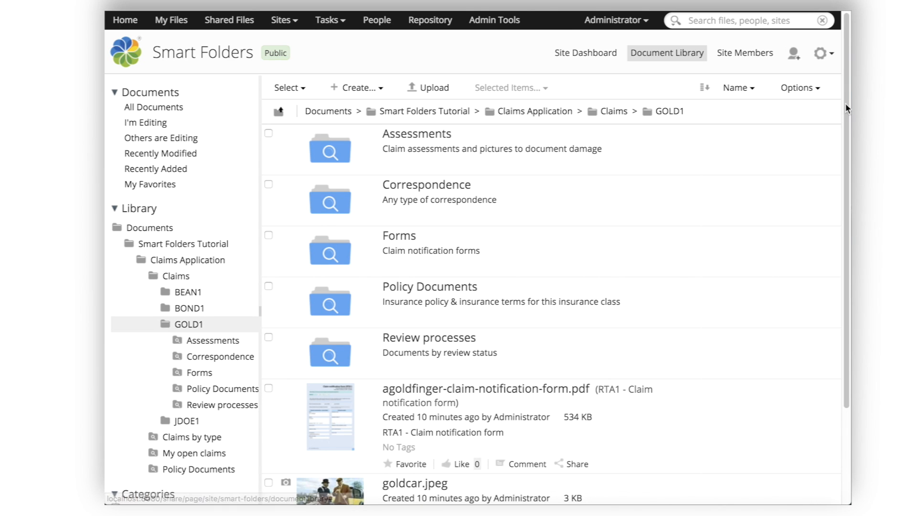
pyautogui.moveTo(845, 103); pyautogui.dragTo(845, 233)
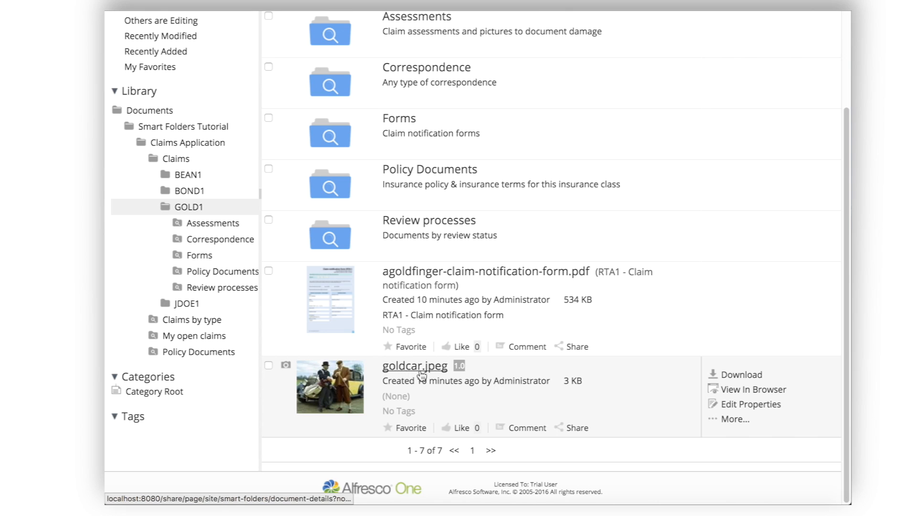
pyautogui.click(744, 419)
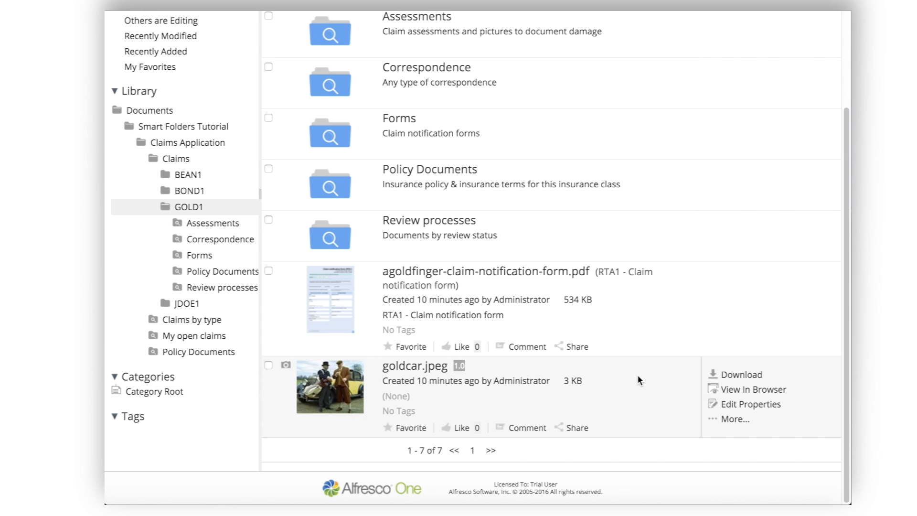
pyautogui.click(734, 419)
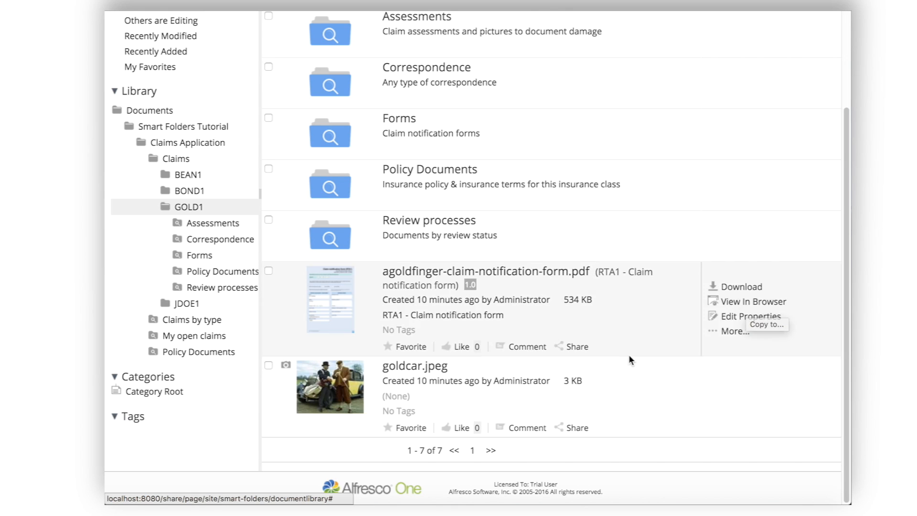
# Step: Change goldcar.jpeg's Document Status property from Draft to Final and save it
pyautogui.click(413, 367)
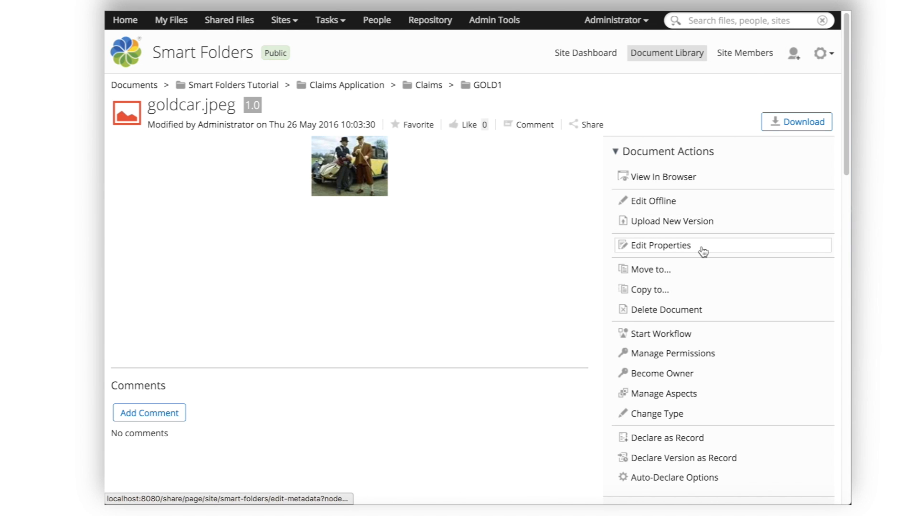
pyautogui.click(703, 251)
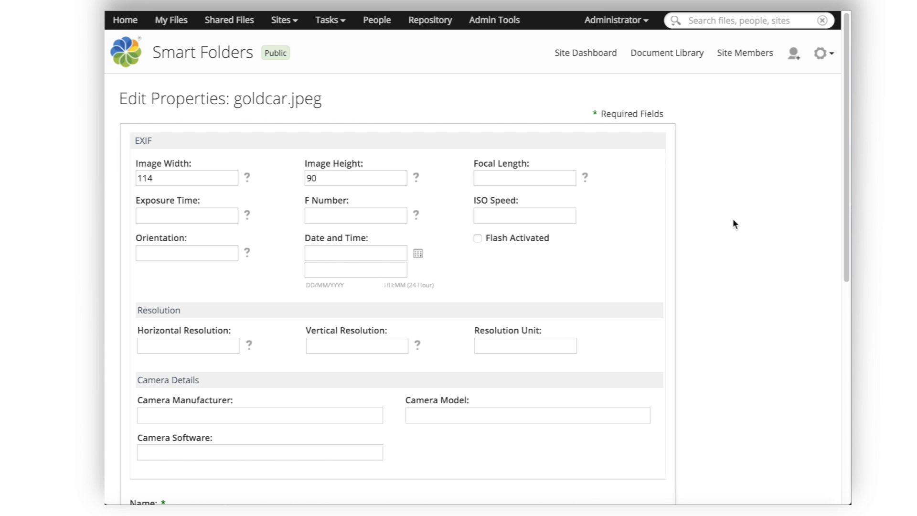
pyautogui.moveTo(844, 104); pyautogui.dragTo(835, 324)
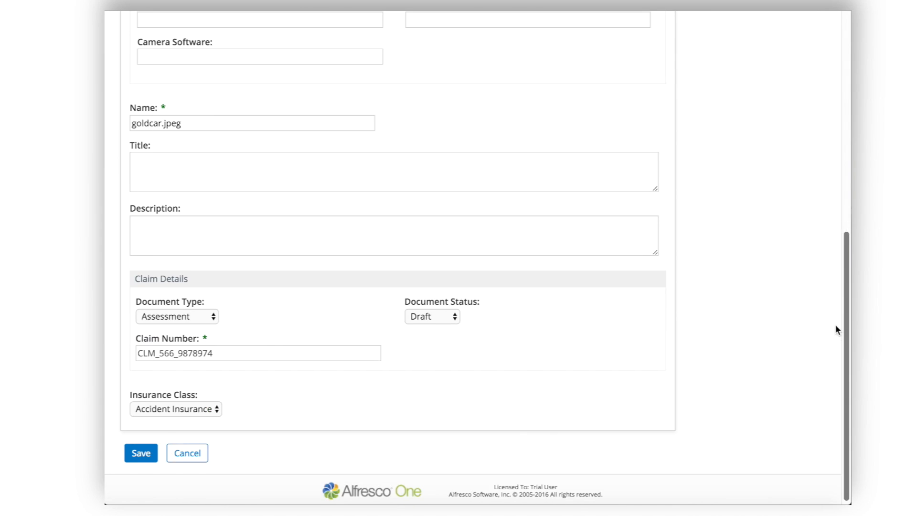
pyautogui.click(456, 316)
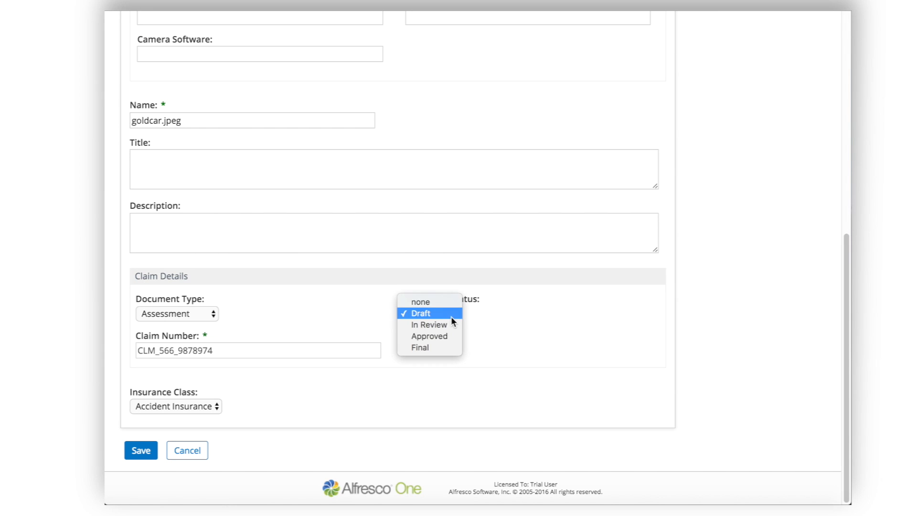
pyautogui.click(432, 347)
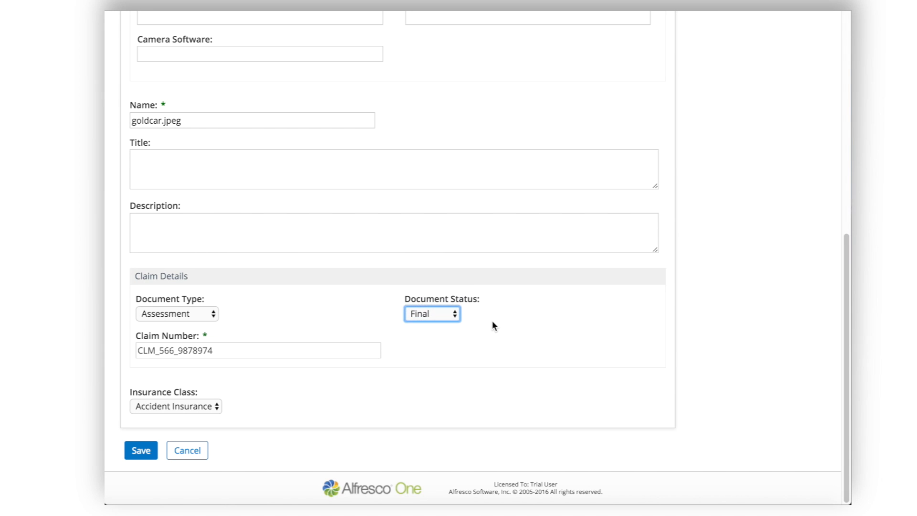
pyautogui.click(134, 454)
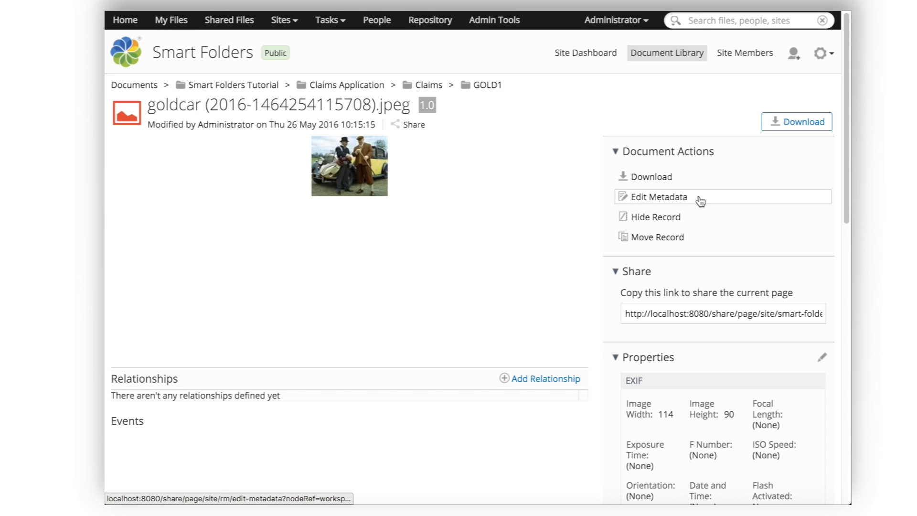
# Step: Review the goldcar record's Record Identifier and its Date Filed of Thu 26 May 2016
pyautogui.moveTo(844, 135); pyautogui.dragTo(843, 388)
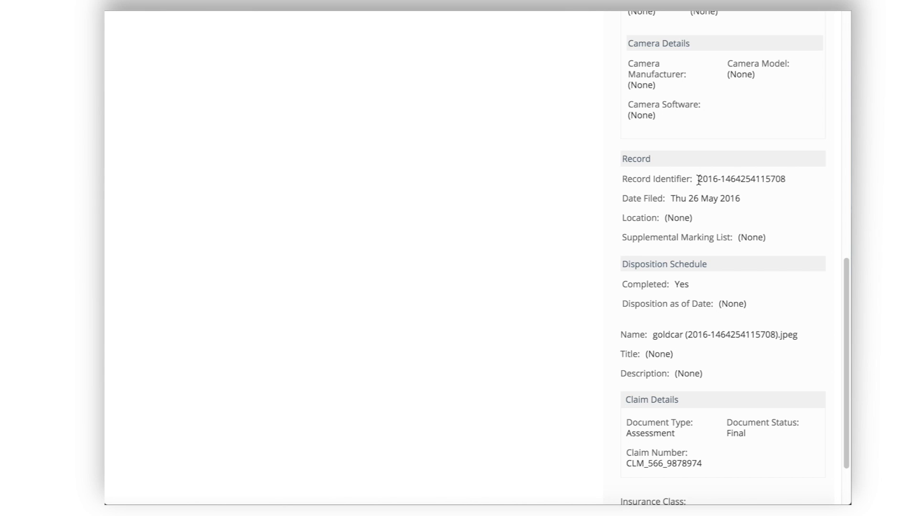
pyautogui.moveTo(698, 180); pyautogui.dragTo(785, 184)
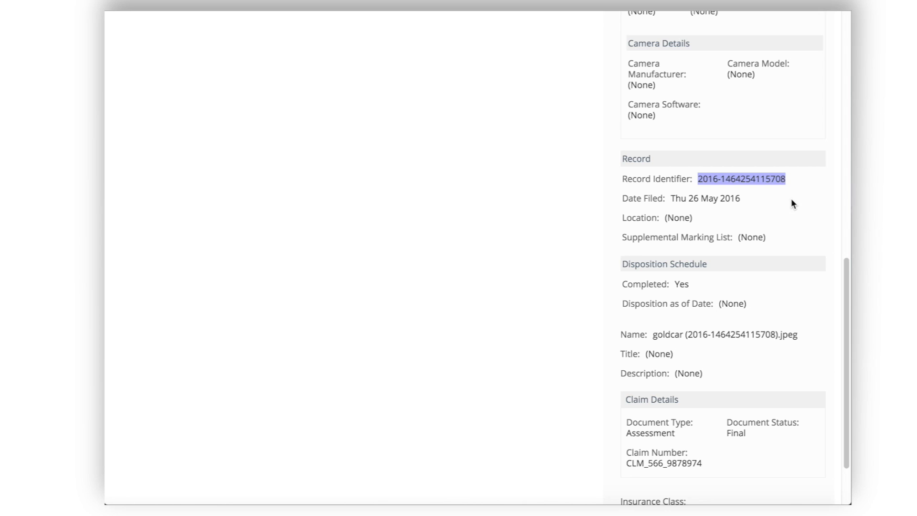
pyautogui.moveTo(670, 199); pyautogui.dragTo(750, 199)
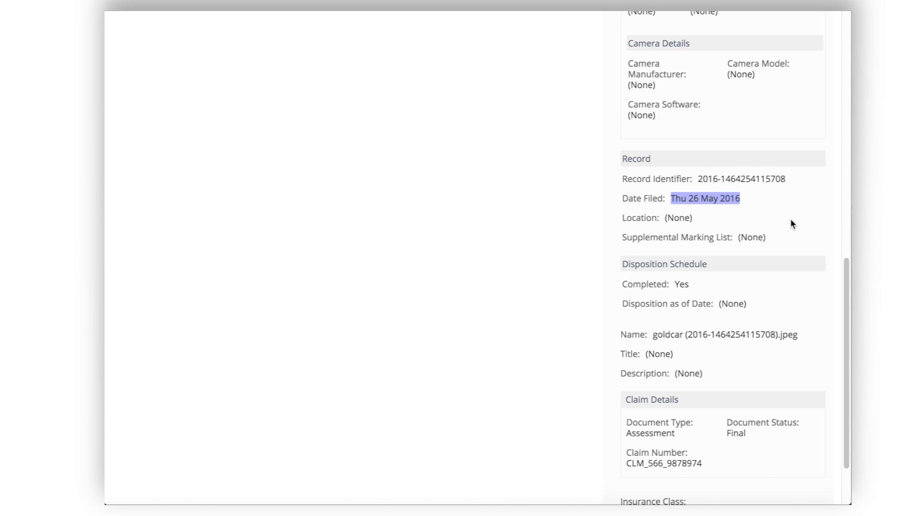
pyautogui.scroll(8, 844, 282)
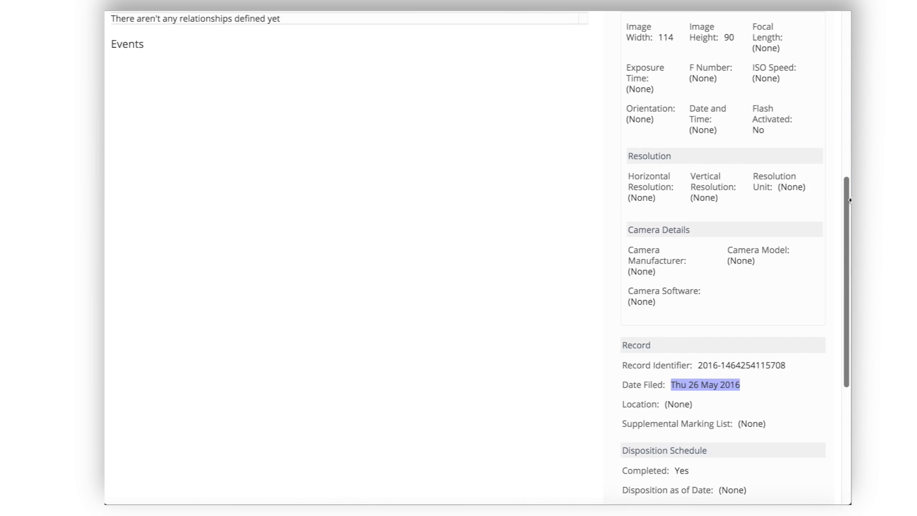
pyautogui.scroll(3, 662, 34)
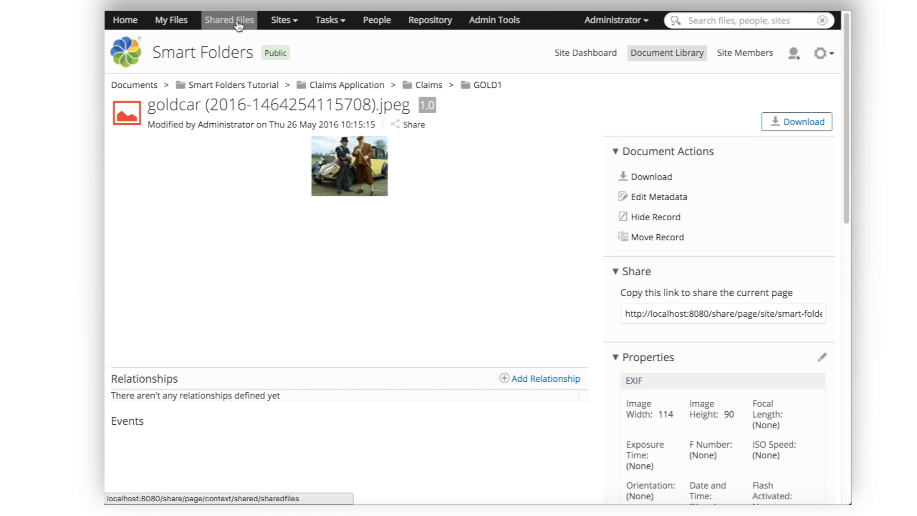
# Step: Go to the Records Management site's file plan and check the Unfiled Records
pyautogui.click(276, 25)
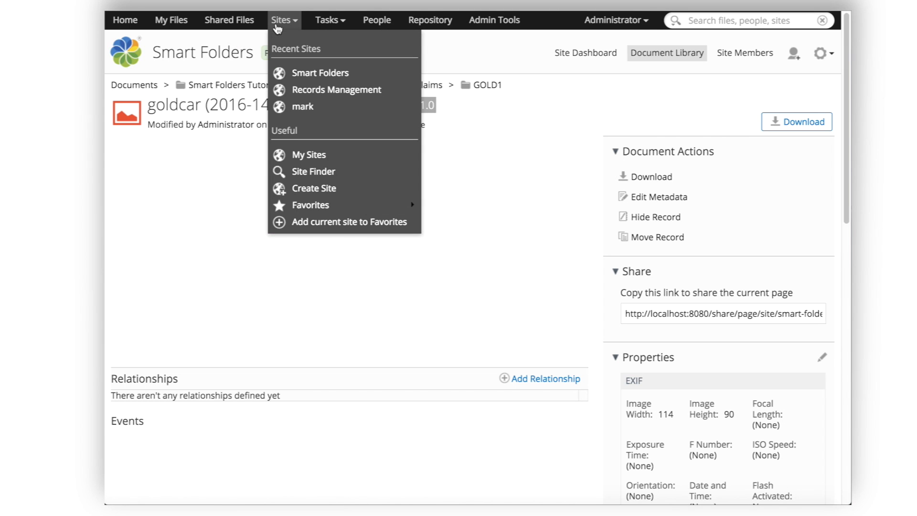
pyautogui.click(321, 89)
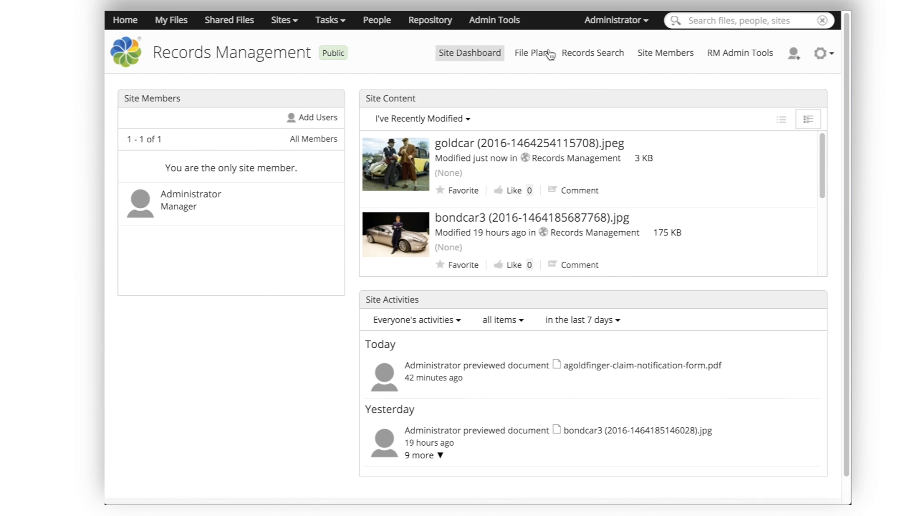
pyautogui.click(532, 53)
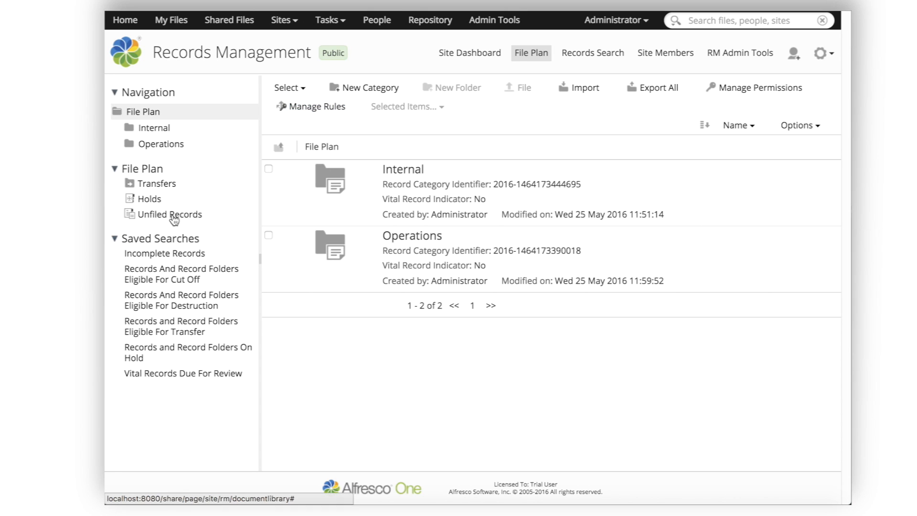
pyautogui.click(166, 220)
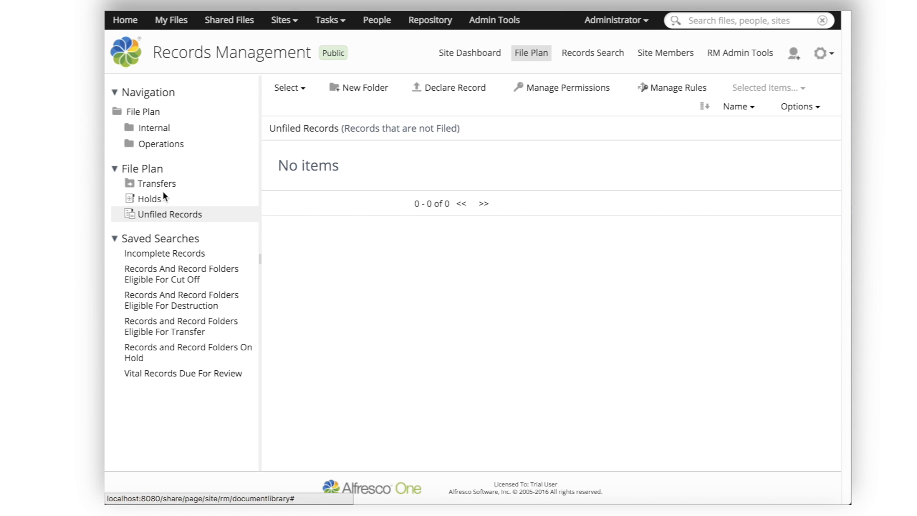
# Step: Open Operations › CLAIMS › 2016 to confirm the goldcar jpeg is filed beside bond and bondcar3
pyautogui.click(165, 149)
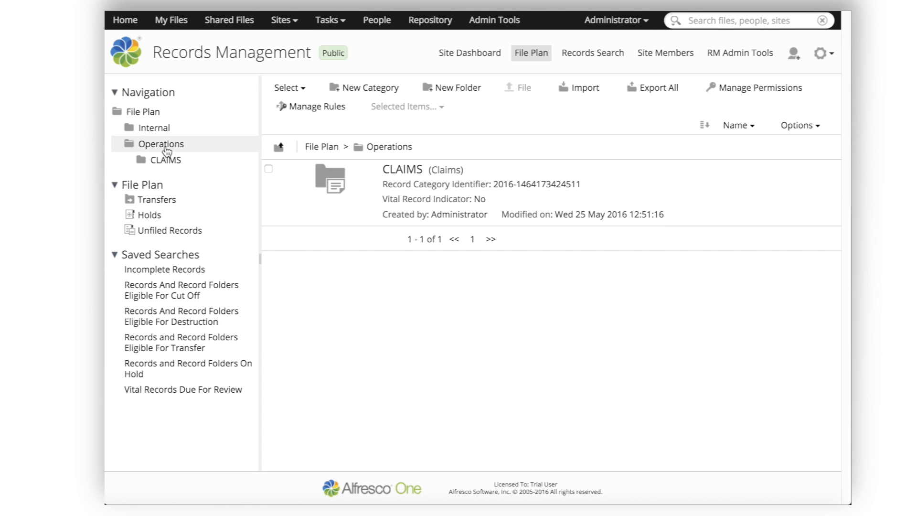
pyautogui.click(396, 170)
pyautogui.click(400, 305)
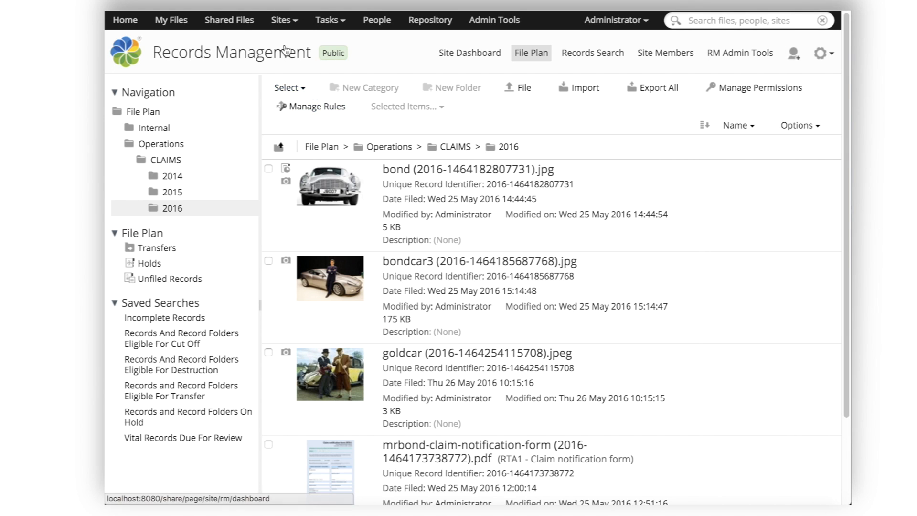
pyautogui.click(284, 19)
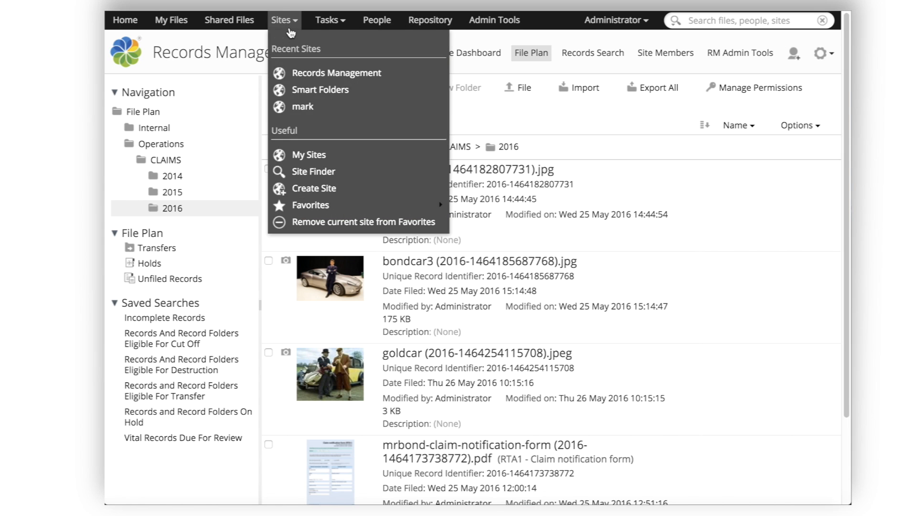
# Step: In Smart Folders, set the claim notification form PDF's Document Status to Final and save
pyautogui.click(340, 89)
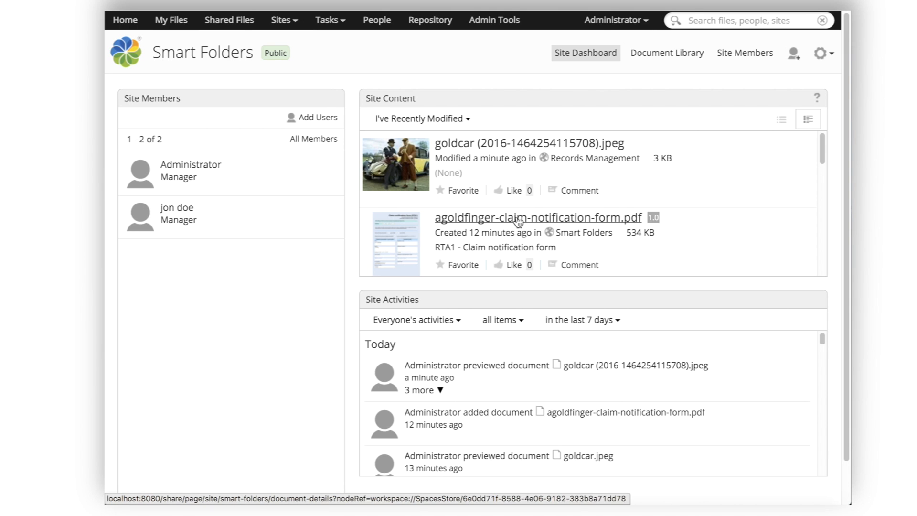
pyautogui.click(518, 218)
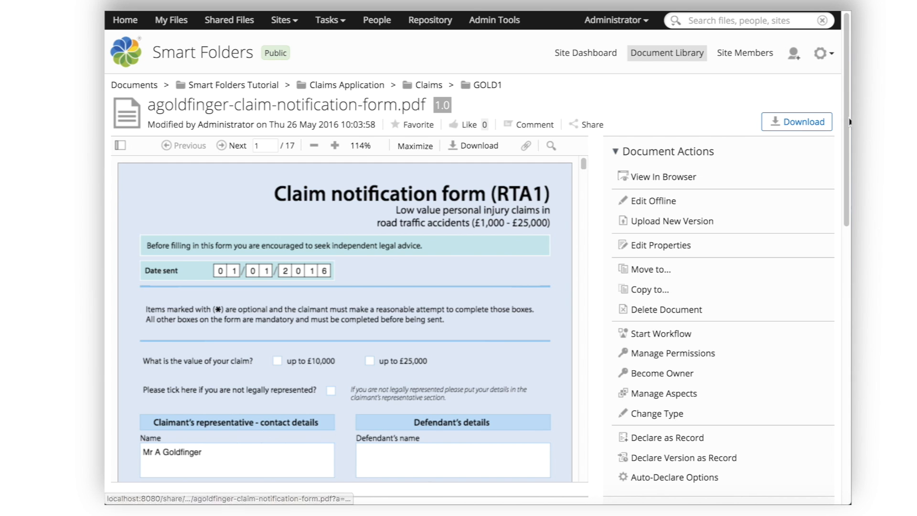
pyautogui.moveTo(849, 122); pyautogui.dragTo(849, 375)
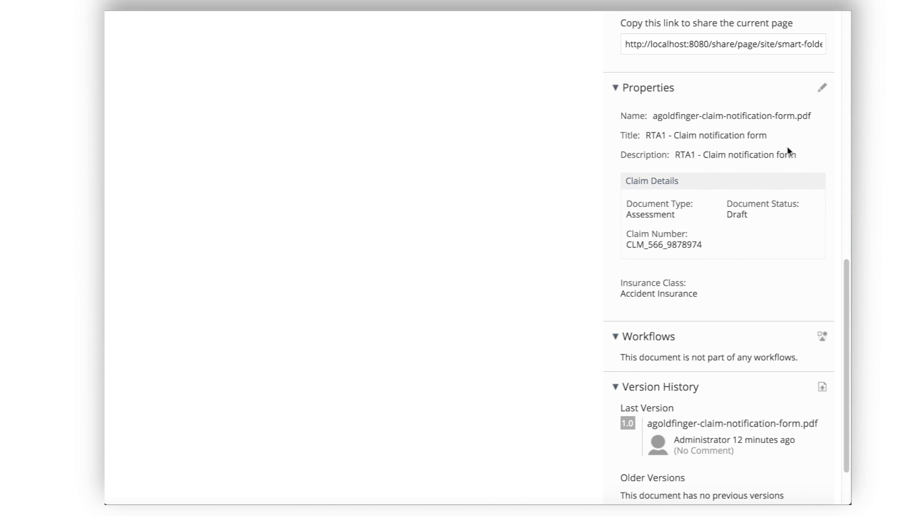
pyautogui.click(821, 89)
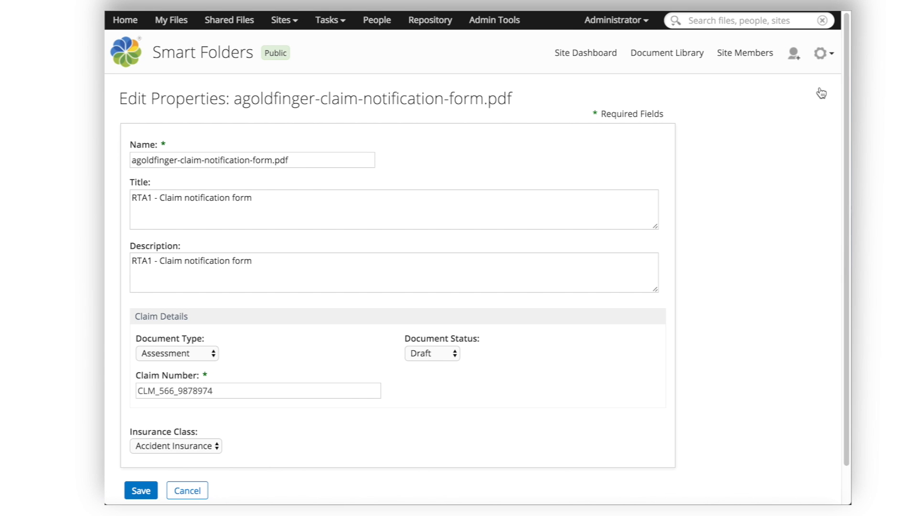
pyautogui.click(452, 361)
pyautogui.click(486, 386)
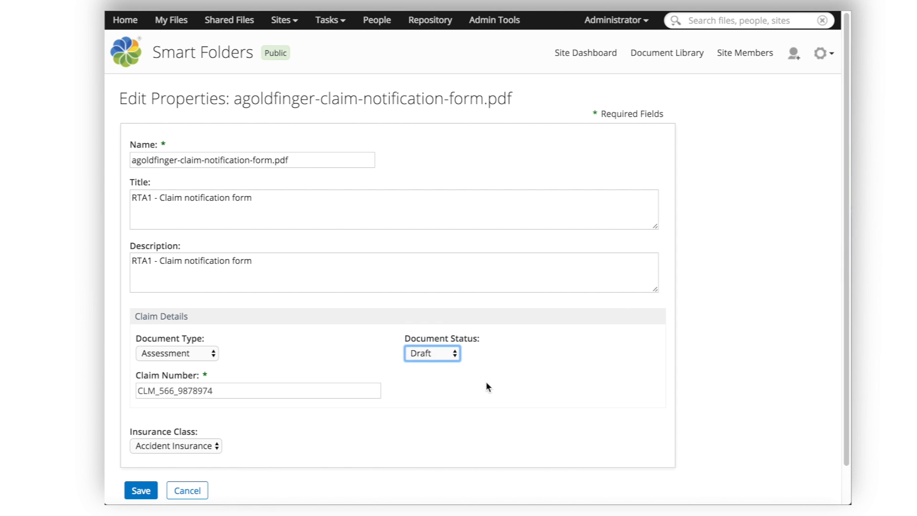
pyautogui.click(140, 494)
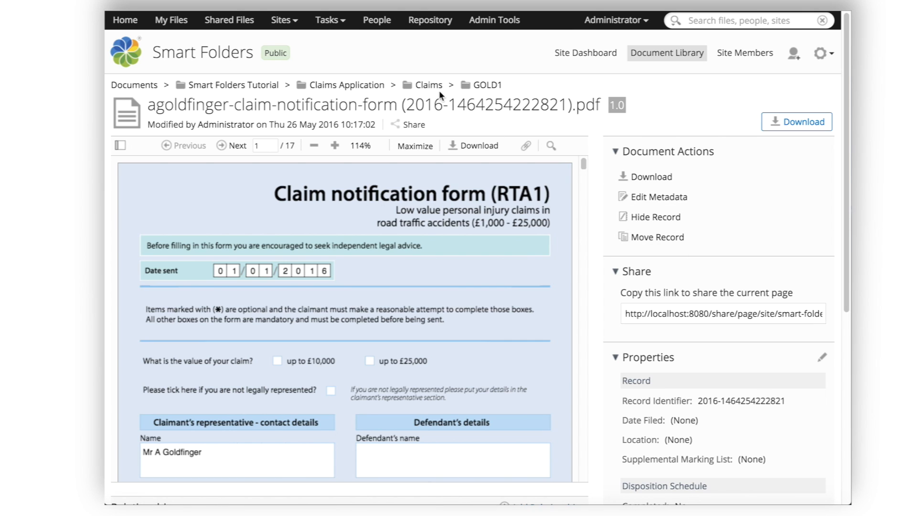
# Step: Browse GOLD1 › Assessments, glance at Images, then open Final Assessments showing the claim PDF and goldcar jpeg
pyautogui.click(500, 91)
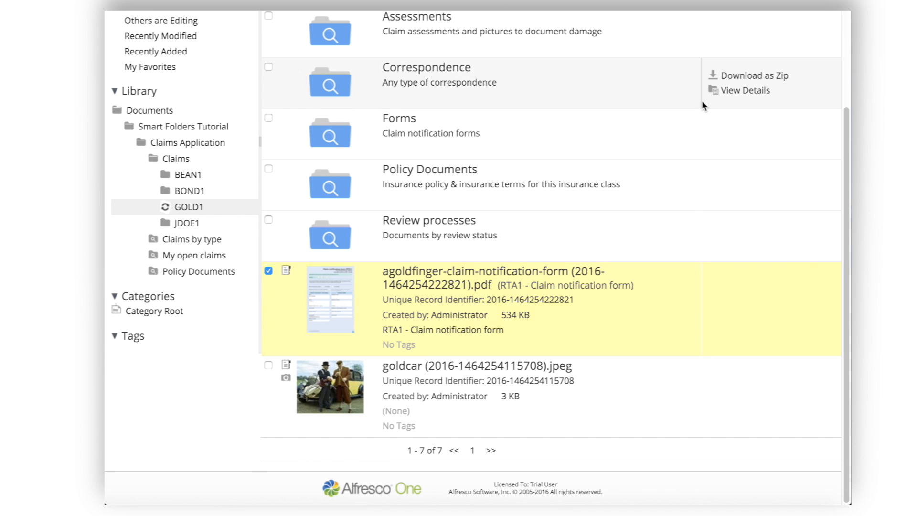
pyautogui.moveTo(847, 166); pyautogui.dragTo(848, 67)
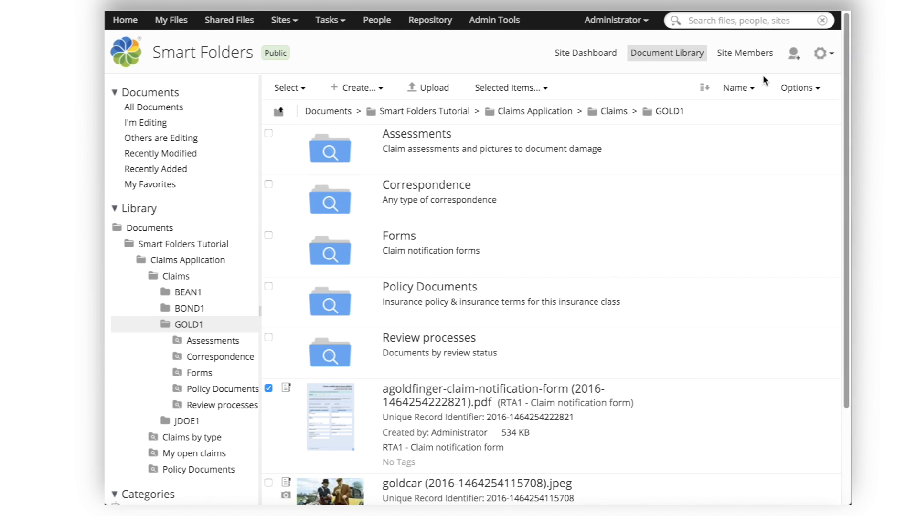
pyautogui.click(431, 136)
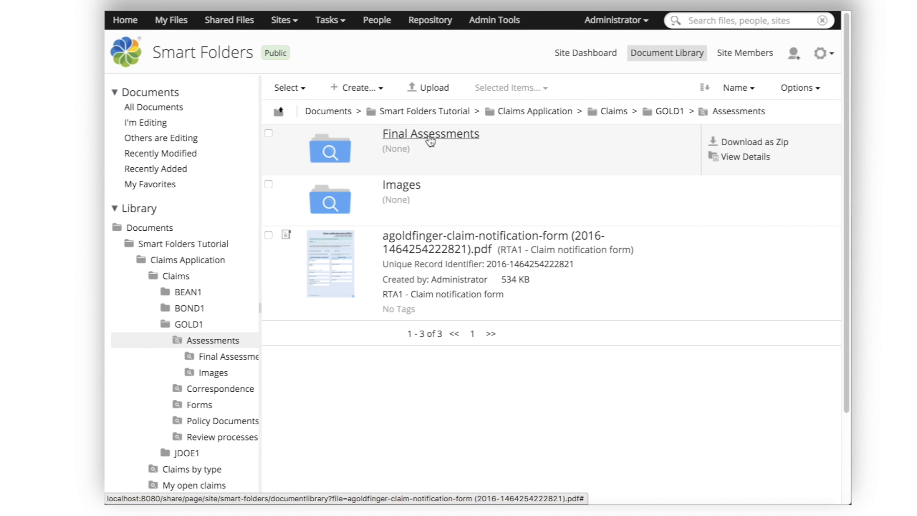
pyautogui.click(406, 186)
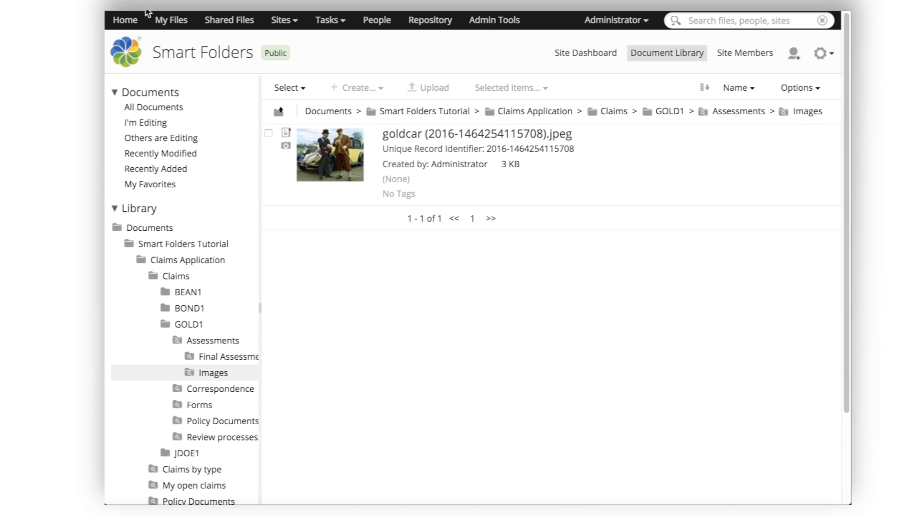
pyautogui.hotkey('alt', 'Left')
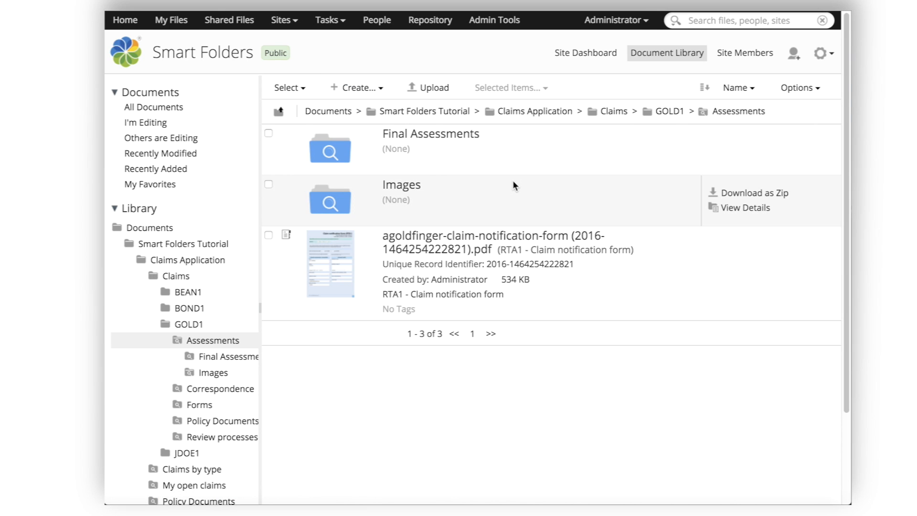
pyautogui.click(393, 138)
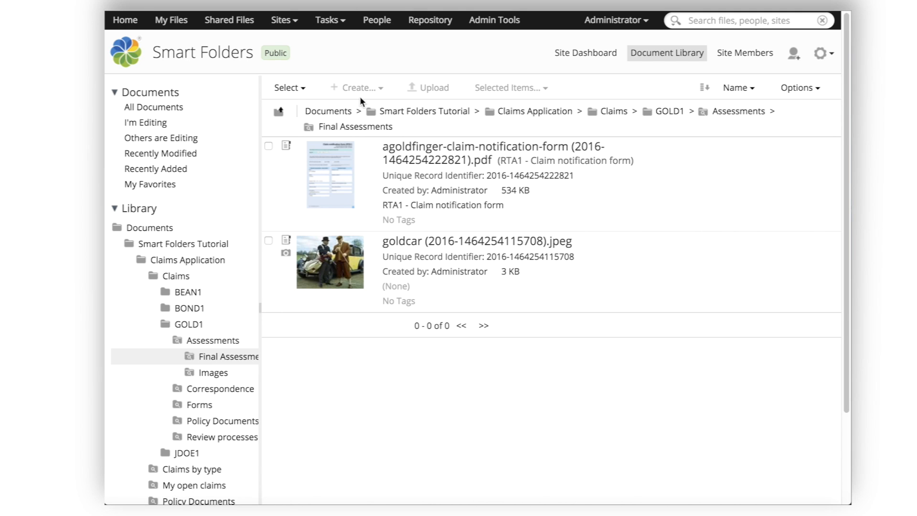
pyautogui.click(293, 29)
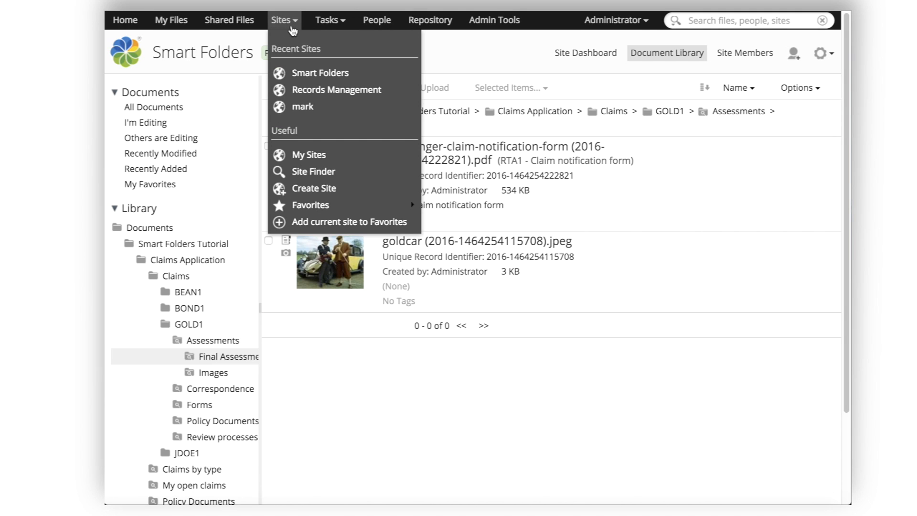
# Step: View Records Management Unfiled Records, where the claim notification form appears as an Incomplete Record
pyautogui.click(309, 92)
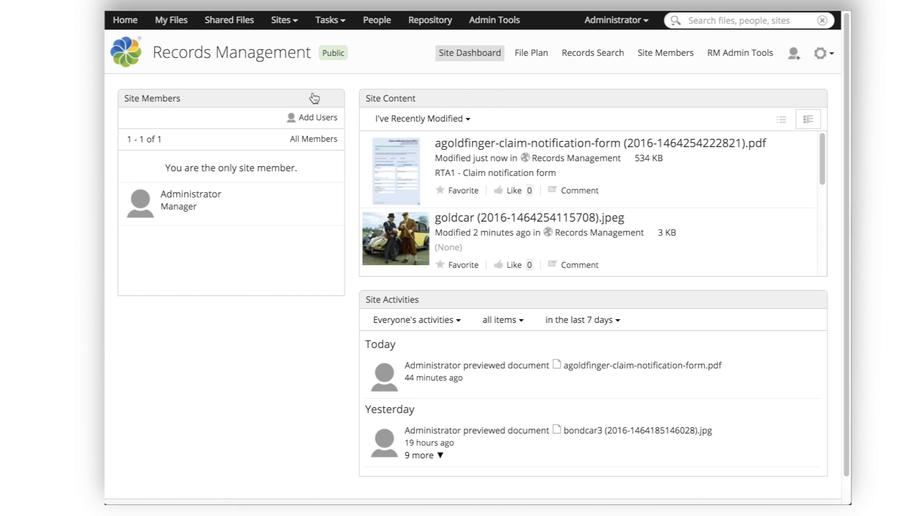
pyautogui.click(540, 57)
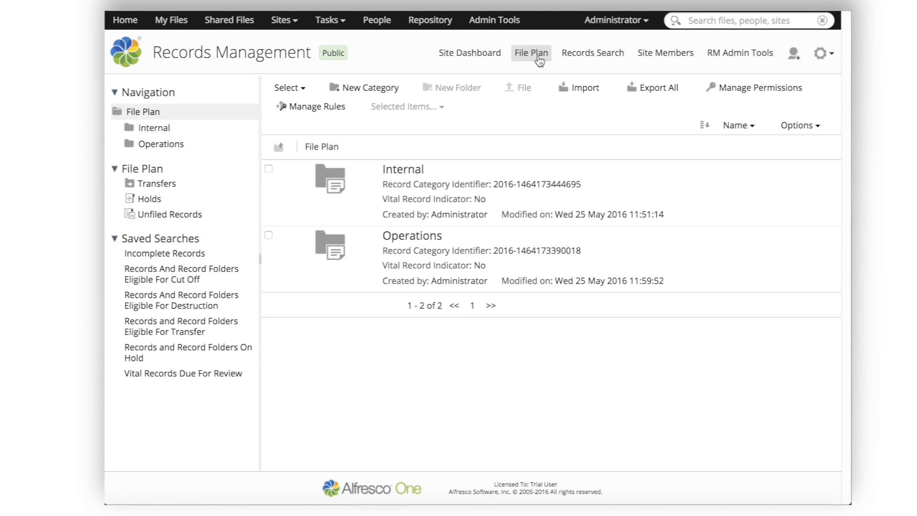
pyautogui.click(176, 216)
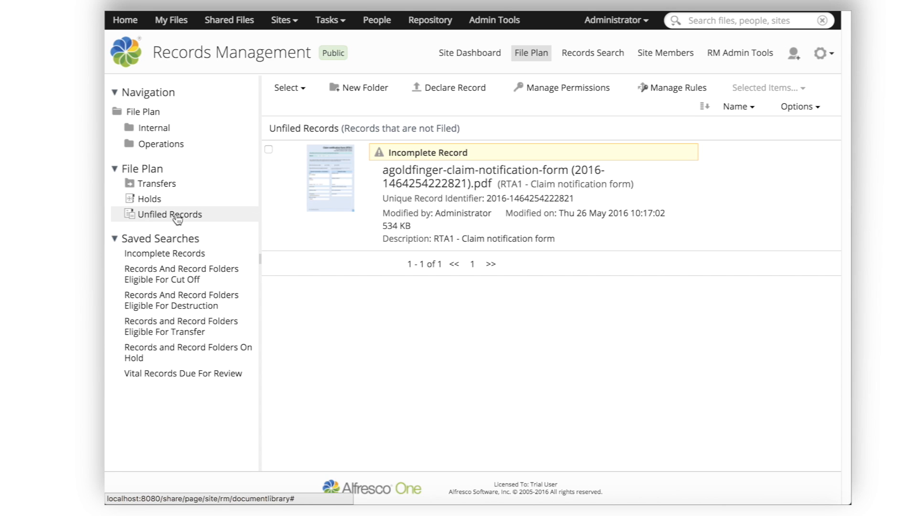